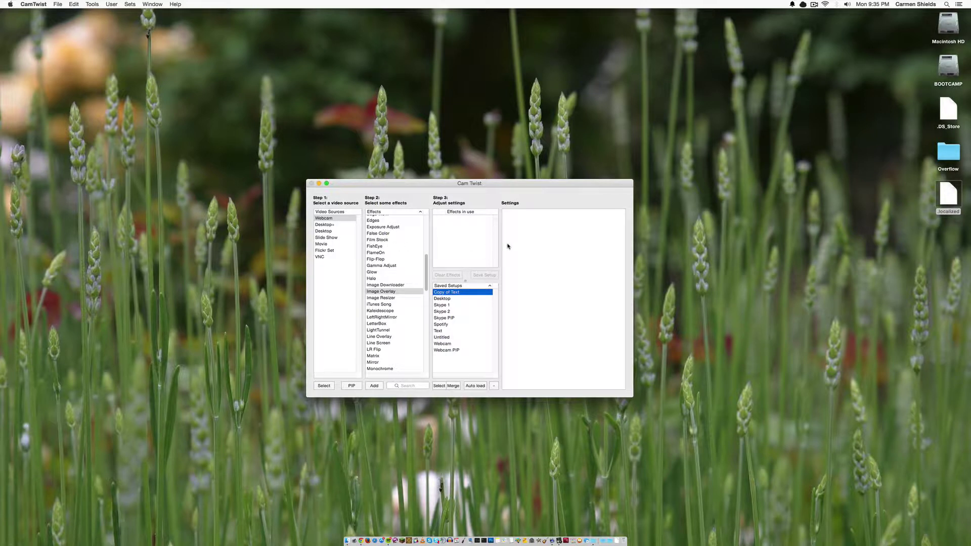
Add Webcam as the active video source and open the live Preview window
left_click(398, 252)
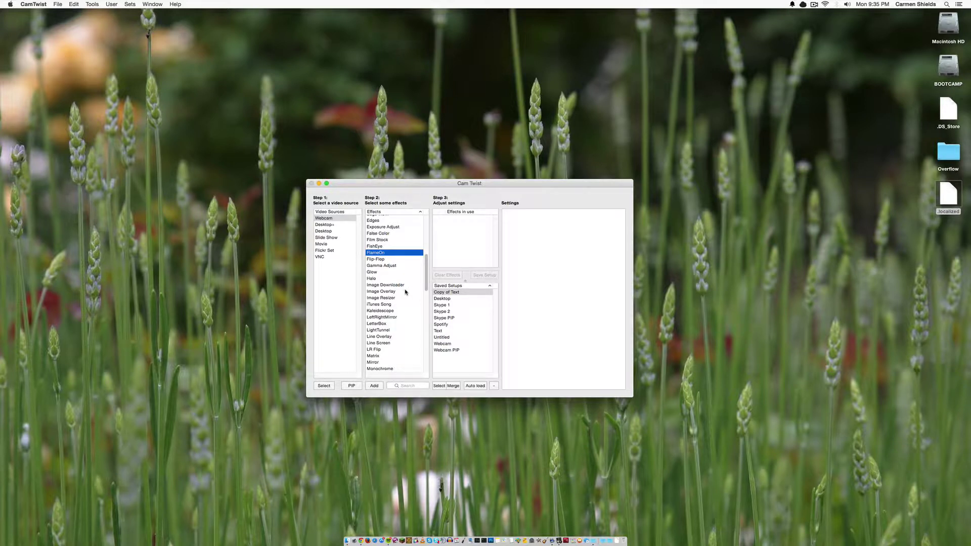
left_click(341, 220)
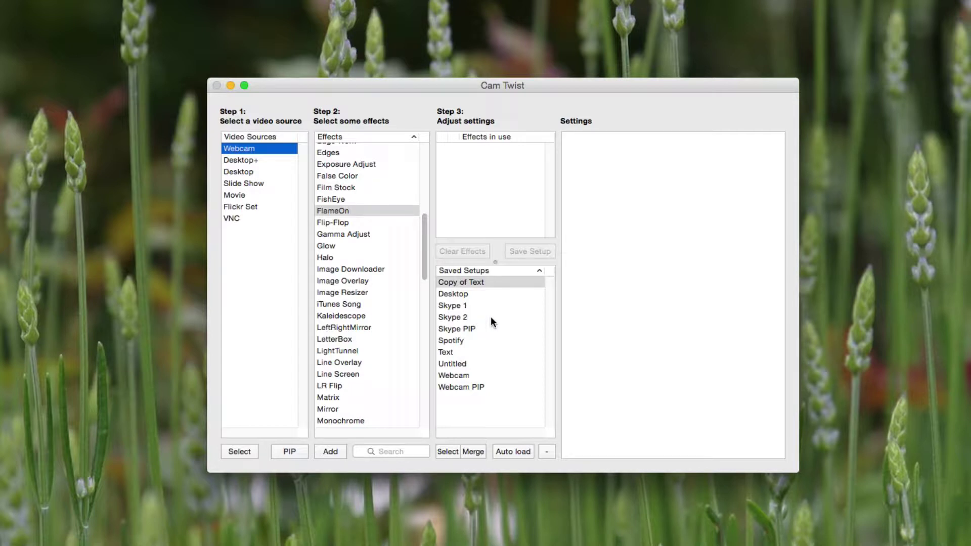
scroll(356, 322, "up", 5)
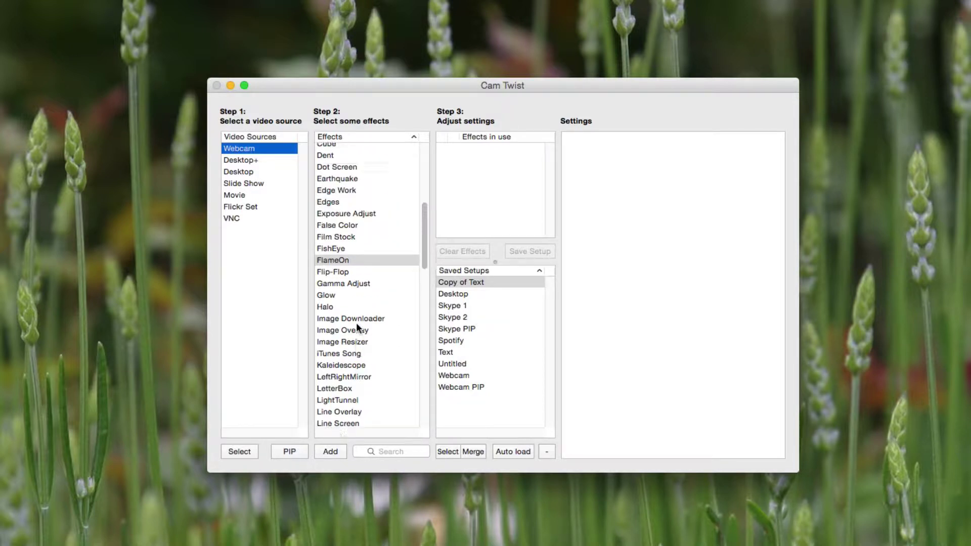
scroll(380, 306, "up", 2)
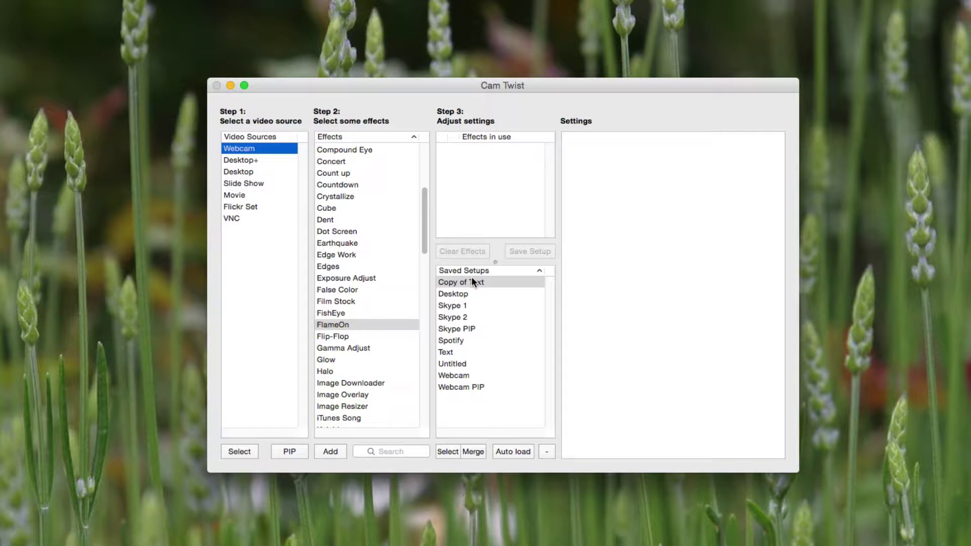
double_click(243, 147)
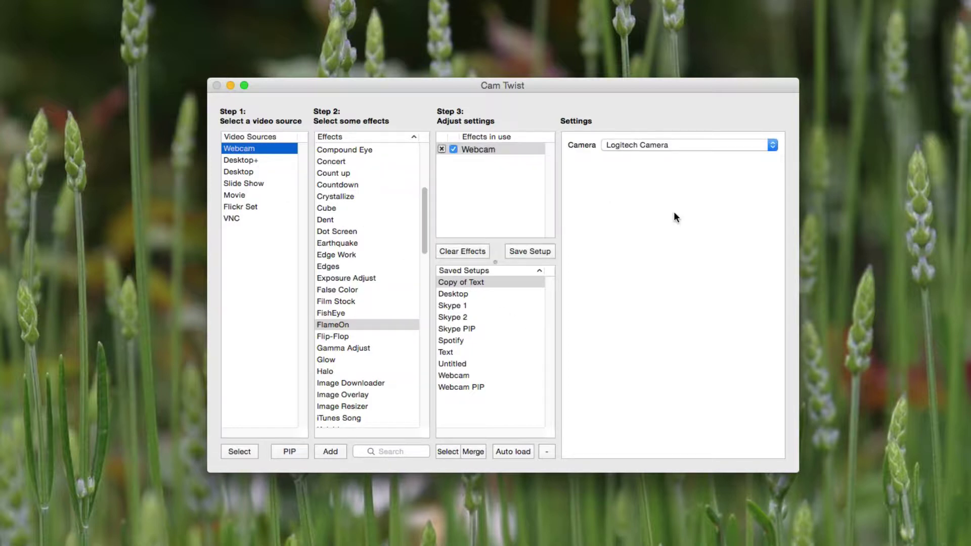
key("super+p")
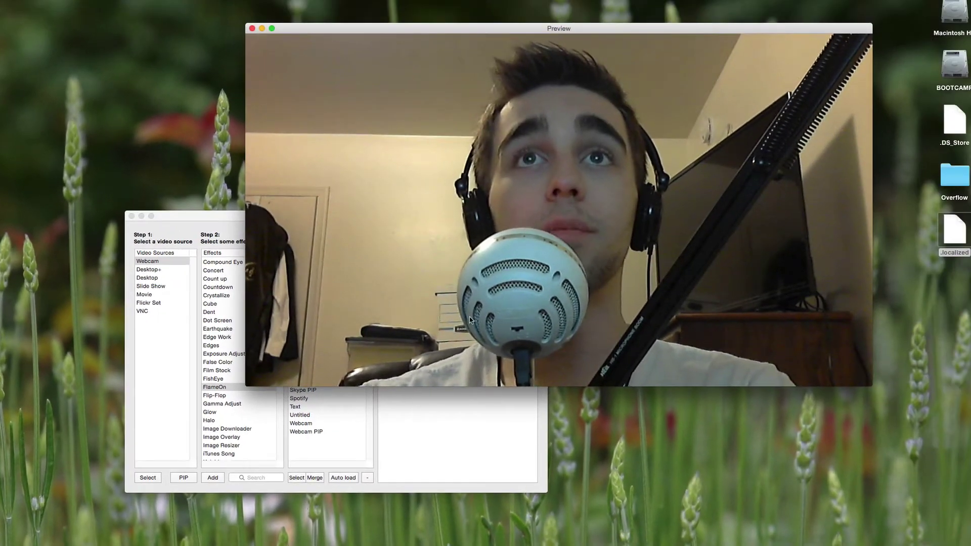
Resize and arrange the Preview and Cam Twist windows, enlarging the preview
left_click_drag(871, 387, 639, 253)
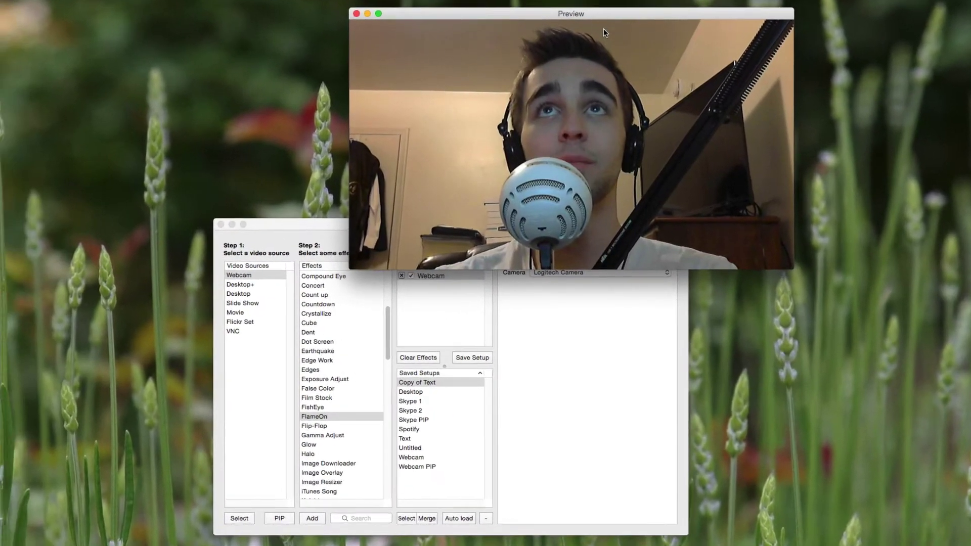
left_click_drag(460, 28, 551, 50)
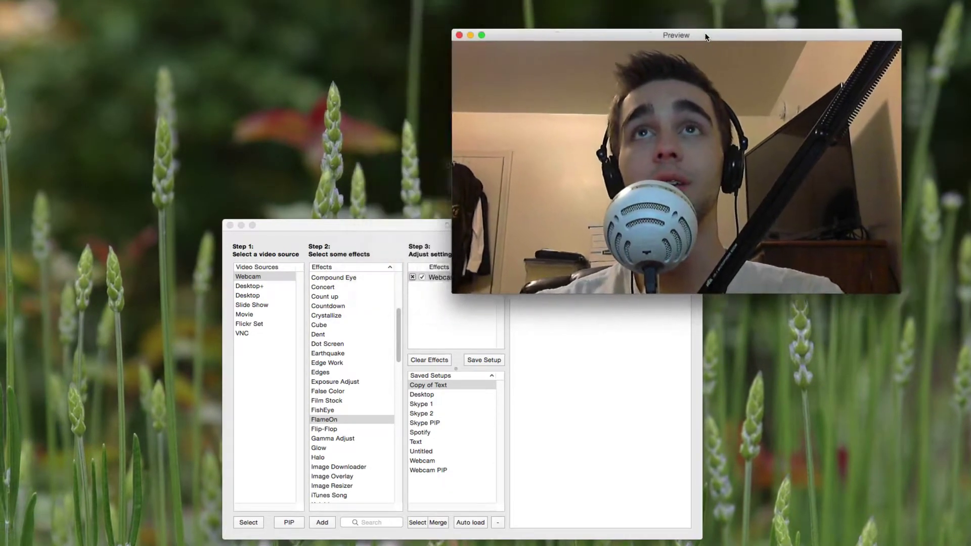
left_click_drag(707, 37, 851, 35)
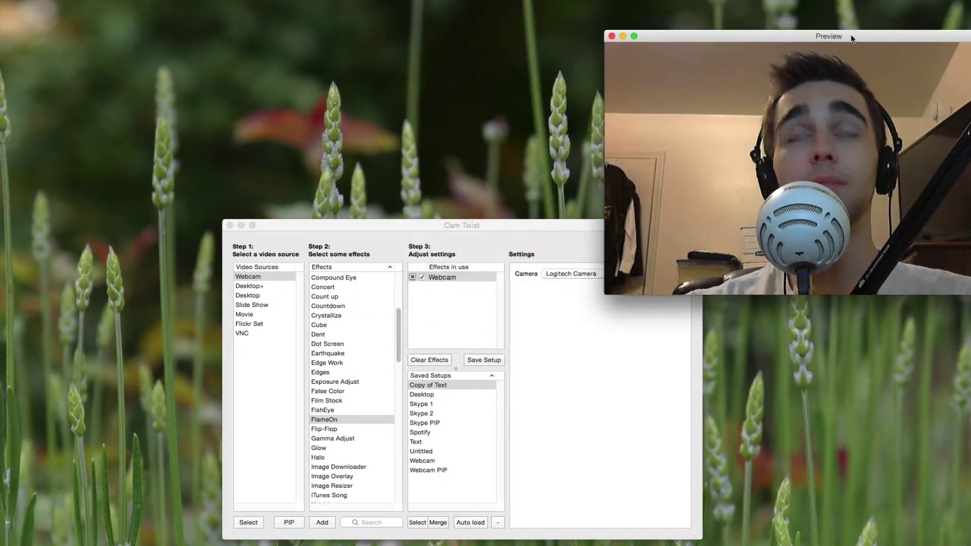
left_click_drag(552, 226, 508, 262)
left_click(761, 43)
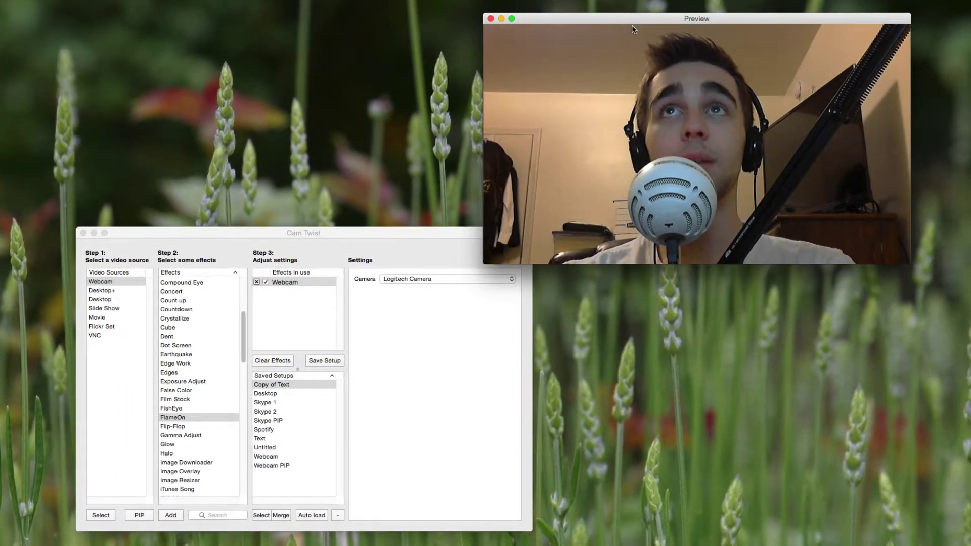
left_click_drag(632, 26, 167, 14)
left_click_drag(446, 250, 795, 446)
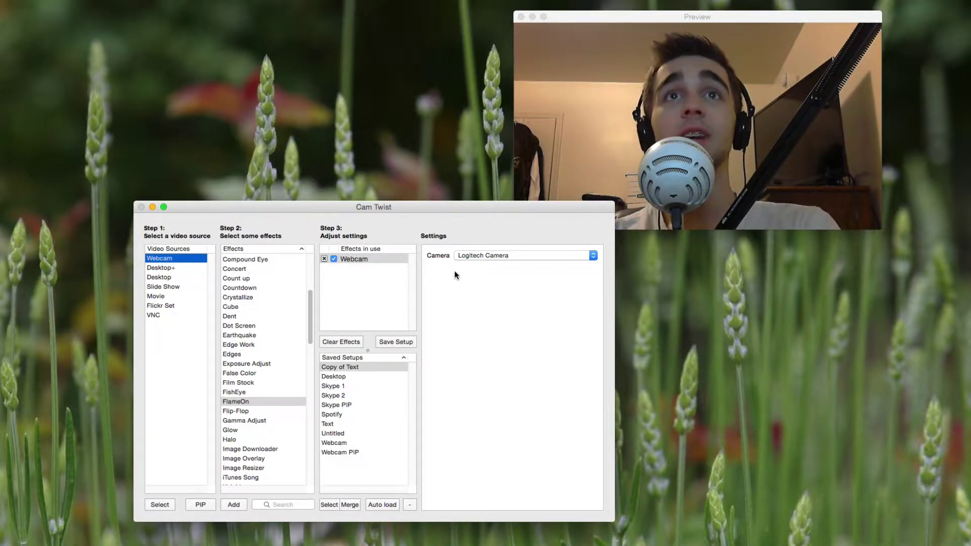
Save the Webcam configuration as a setup named Webcam1 and select it
left_click(392, 277)
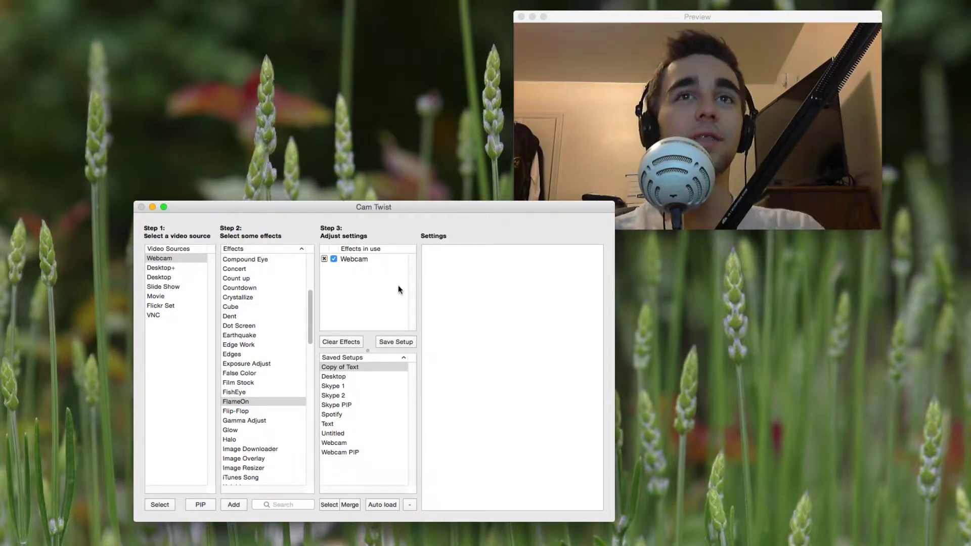
left_click(350, 261)
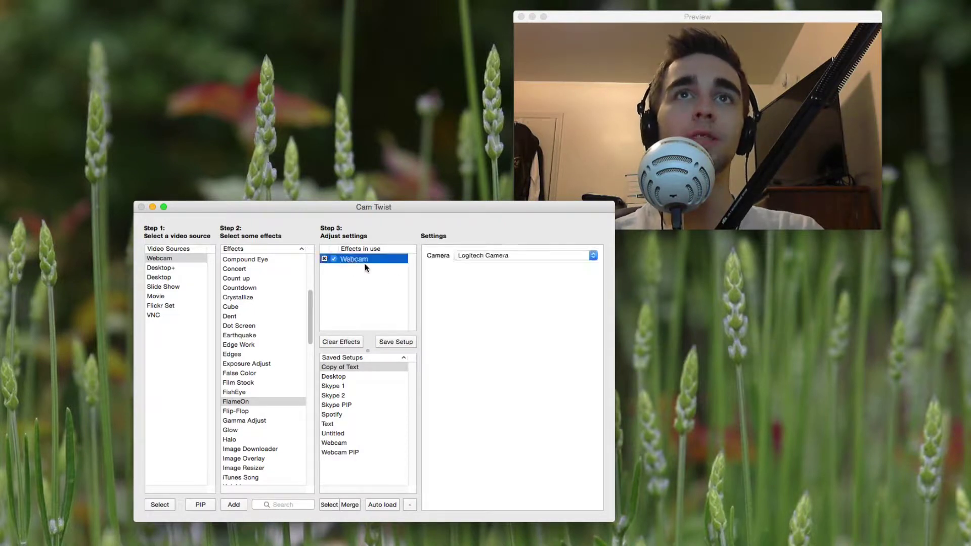
left_click(396, 342)
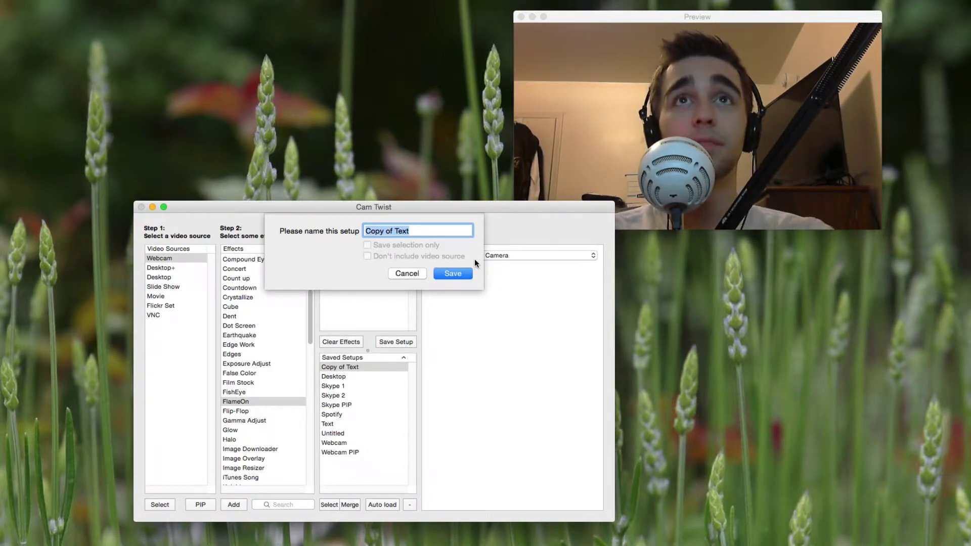
type("Webcam1")
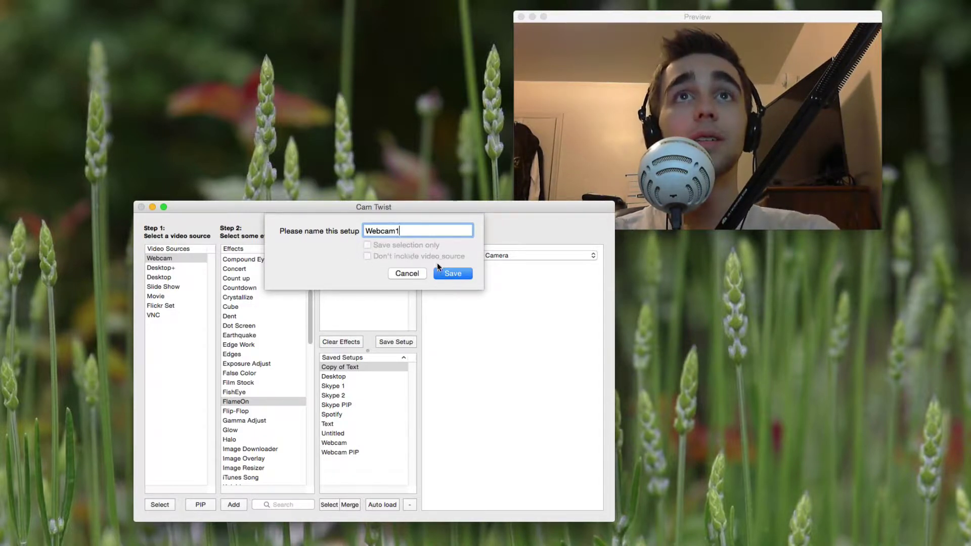
left_click(455, 274)
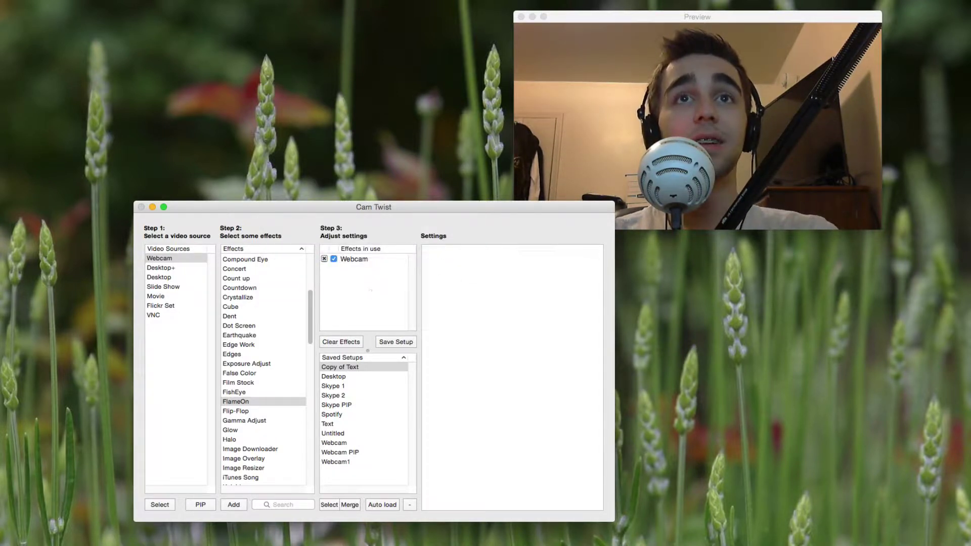
left_click(352, 463)
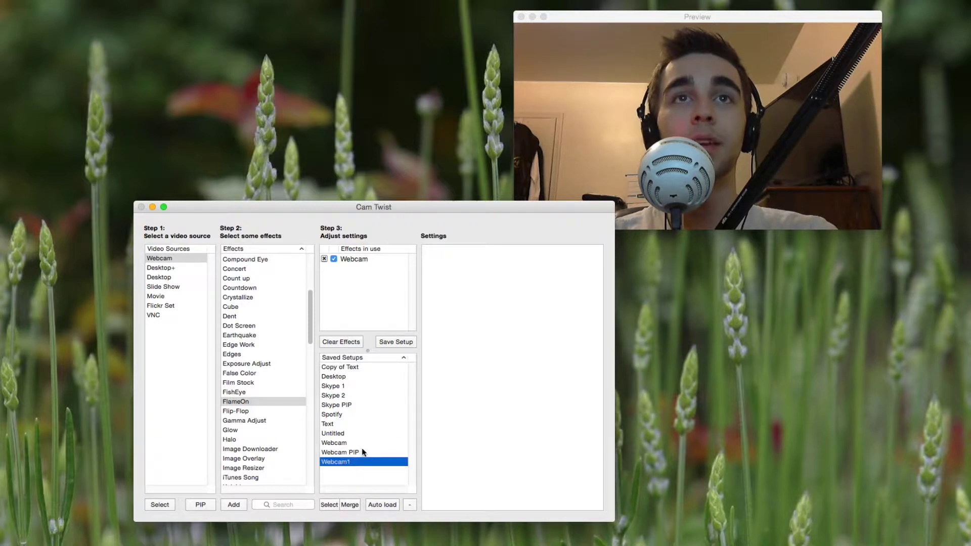
Replace Webcam with Desktop+ in the effects in use
left_click(354, 278)
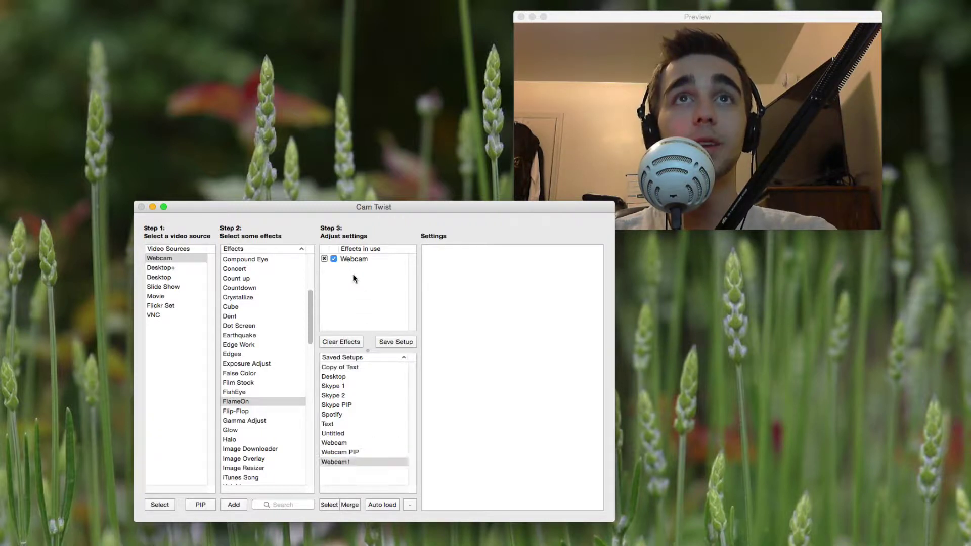
left_click(324, 259)
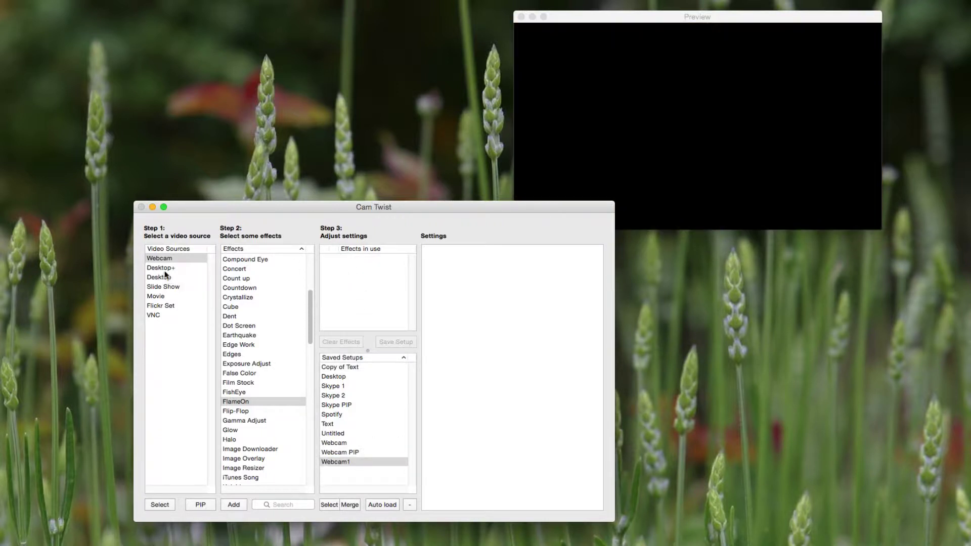
double_click(167, 268)
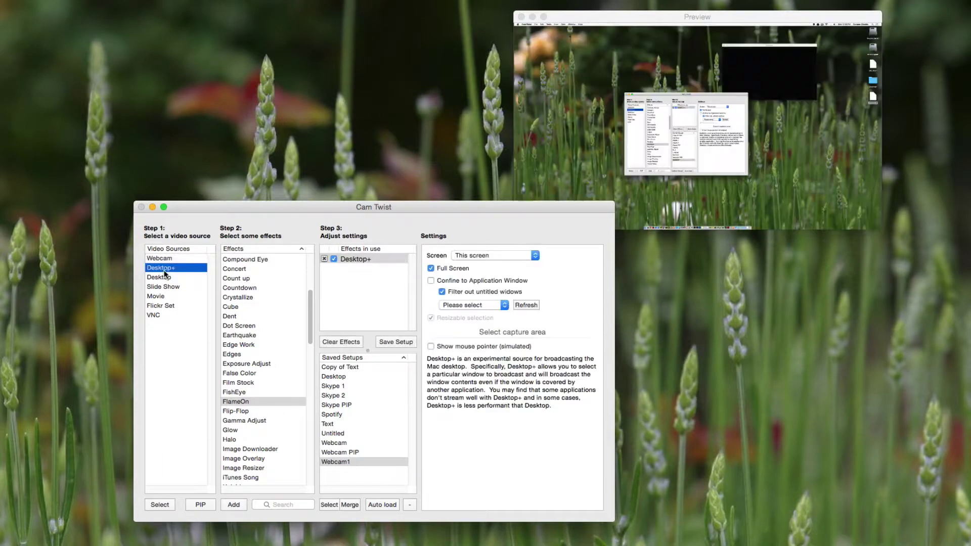
Save the Desktop+ setup as MainDesktop, then remove Desktop+ from the effects in use
left_click(368, 258)
left_click(403, 342)
key("BackSpace")
key("BackSpace")
key("BackSpace")
key("BackSpace")
key("BackSpace")
key("BackSpace")
key("BackSpace")
type("MainDesktop")
key("Return")
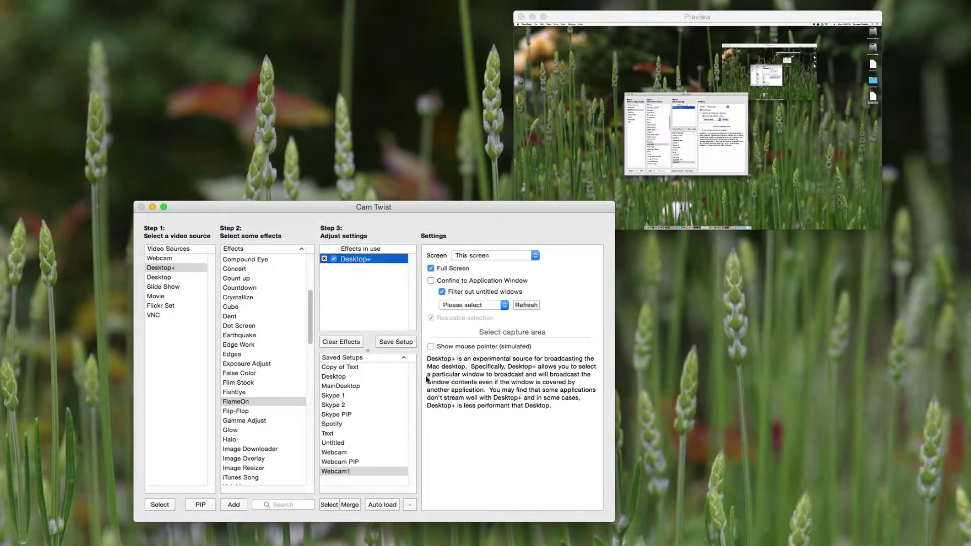
left_click(325, 259)
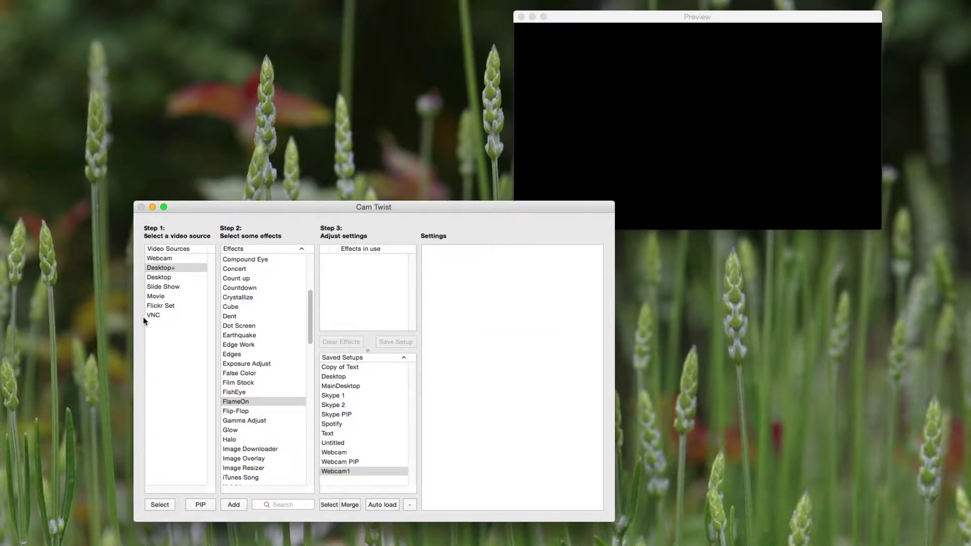
Browse the Desktop, Desktop+, Slide Show, Movie, Flickr Set and VNC video sources
left_click(162, 278)
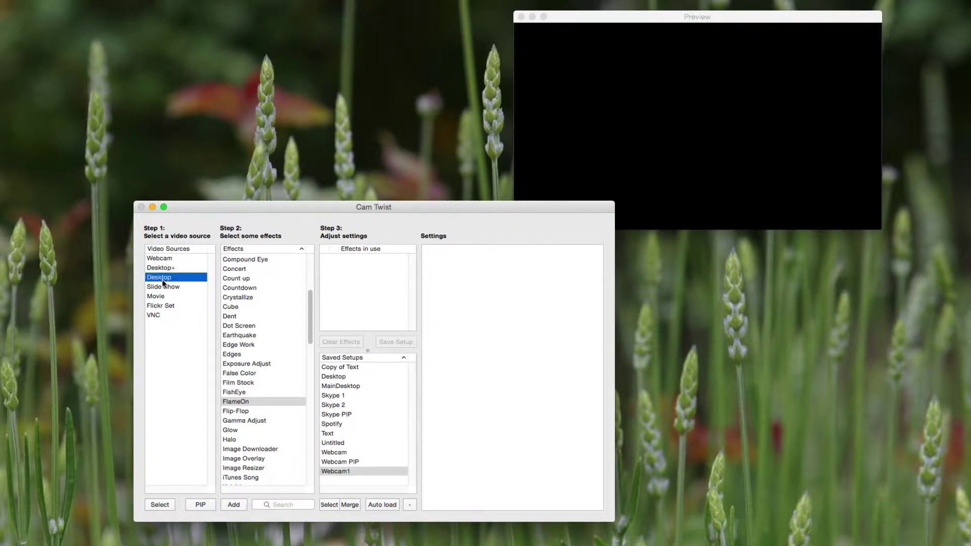
left_click(165, 268)
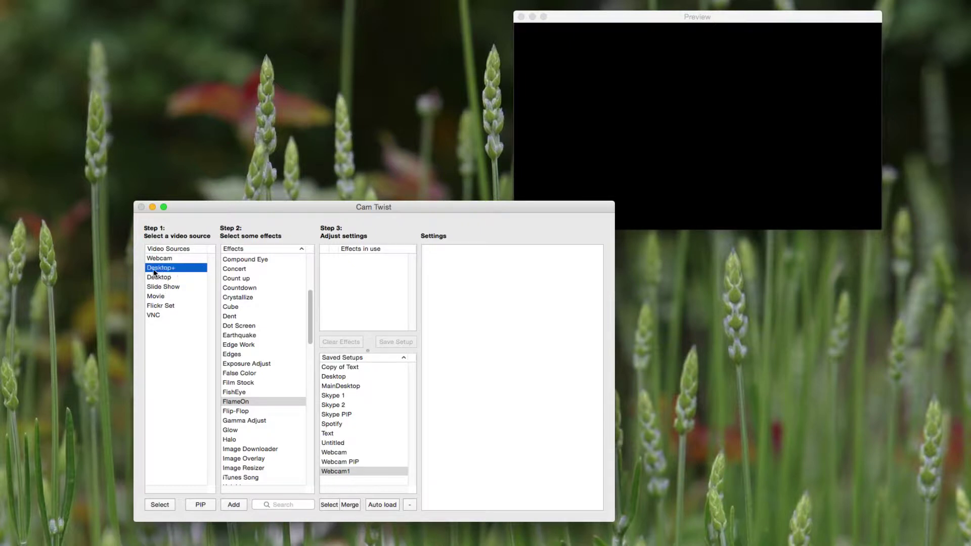
left_click(155, 280)
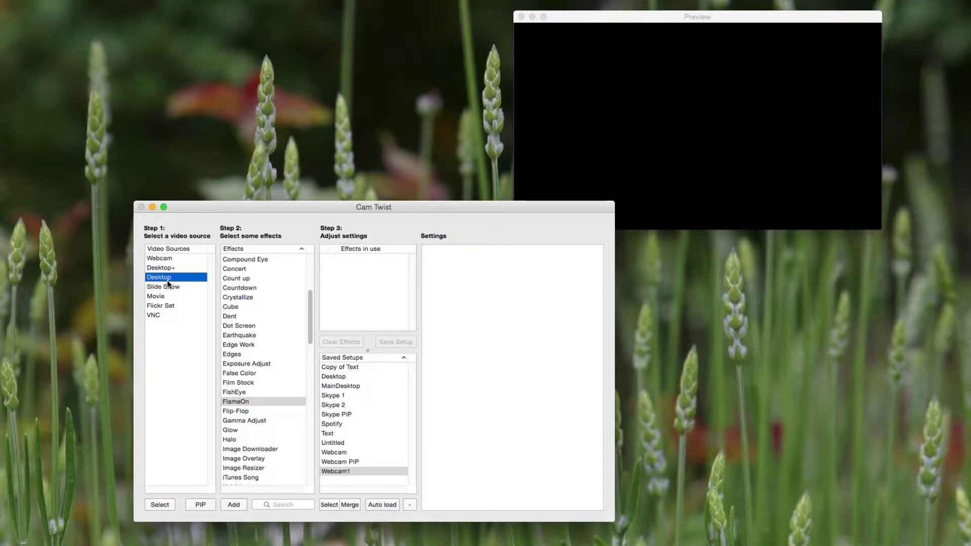
left_click(159, 287)
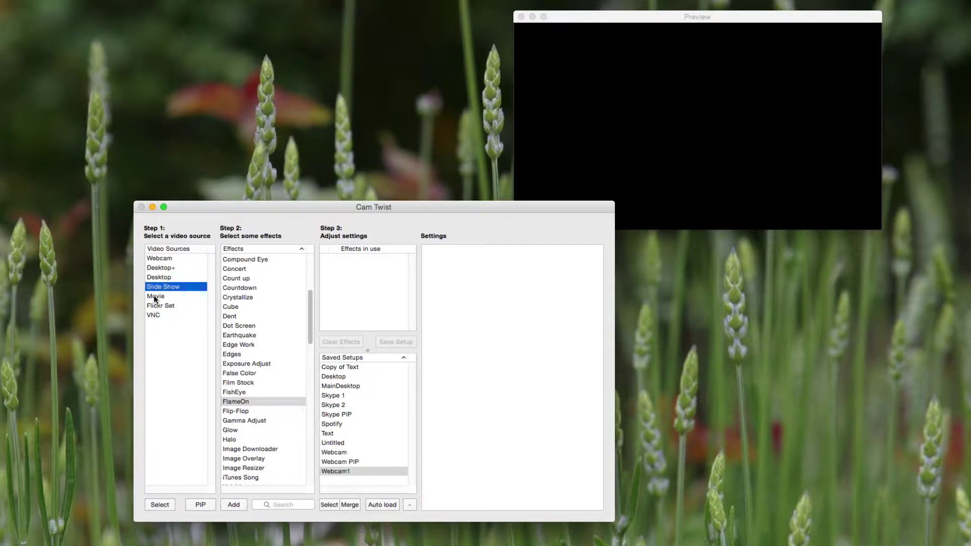
left_click(155, 297)
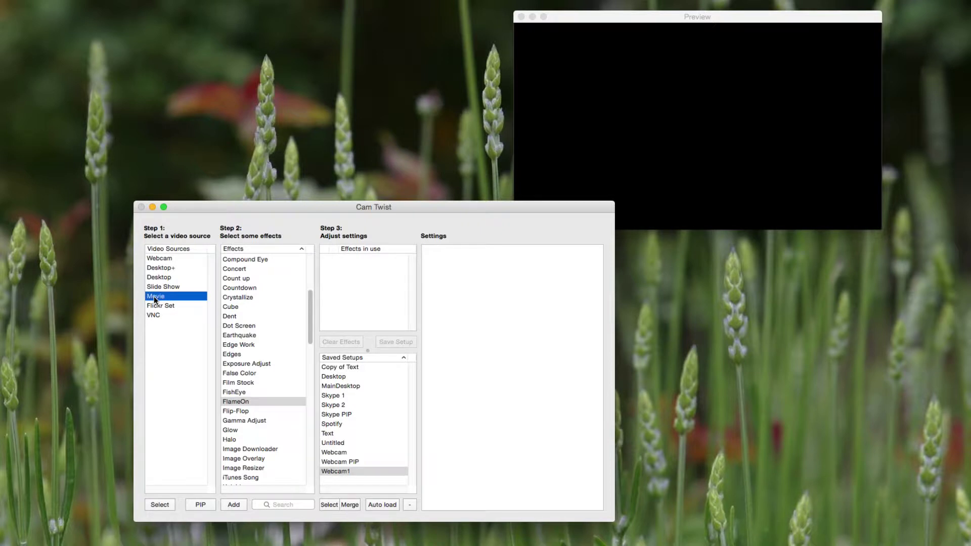
left_click(155, 306)
left_click(170, 317)
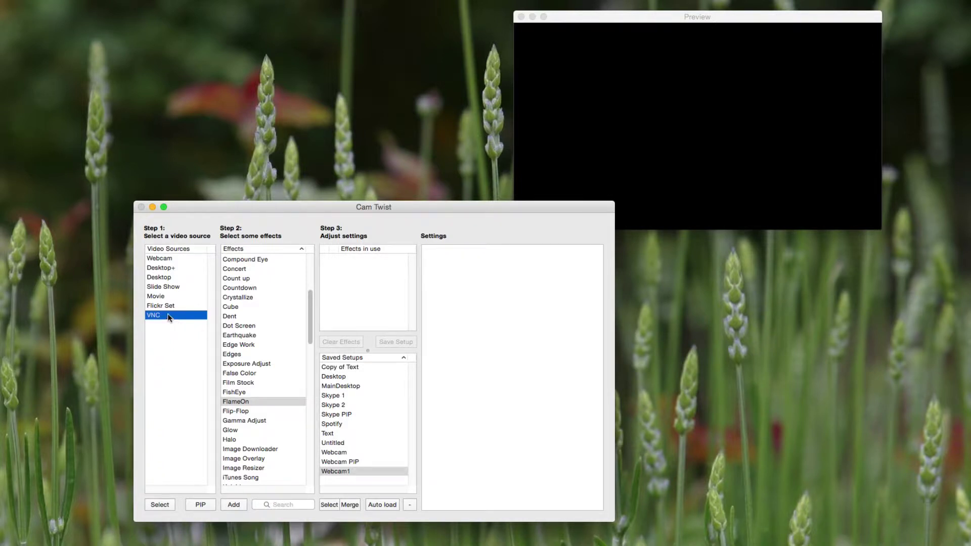
scroll(273, 364, "up", 1)
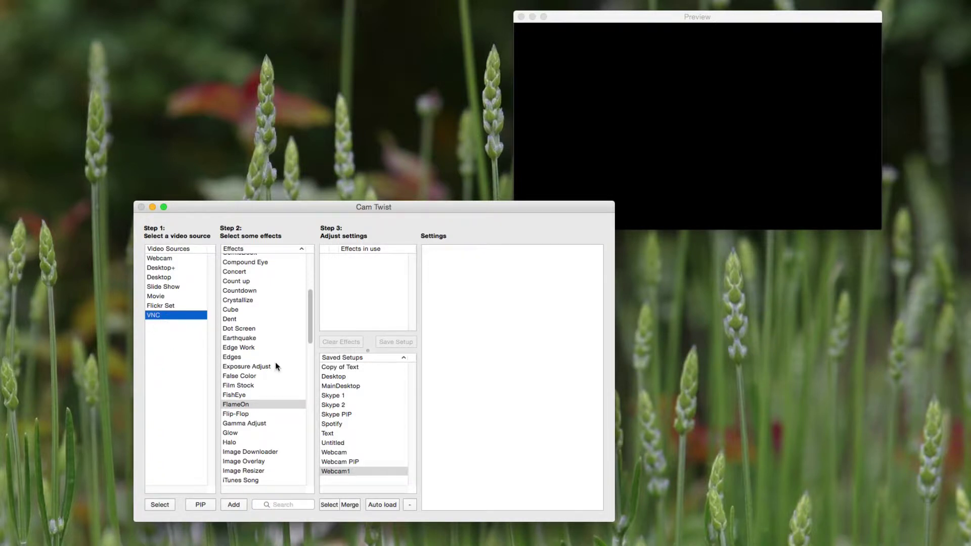
scroll(276, 366, "up", 10)
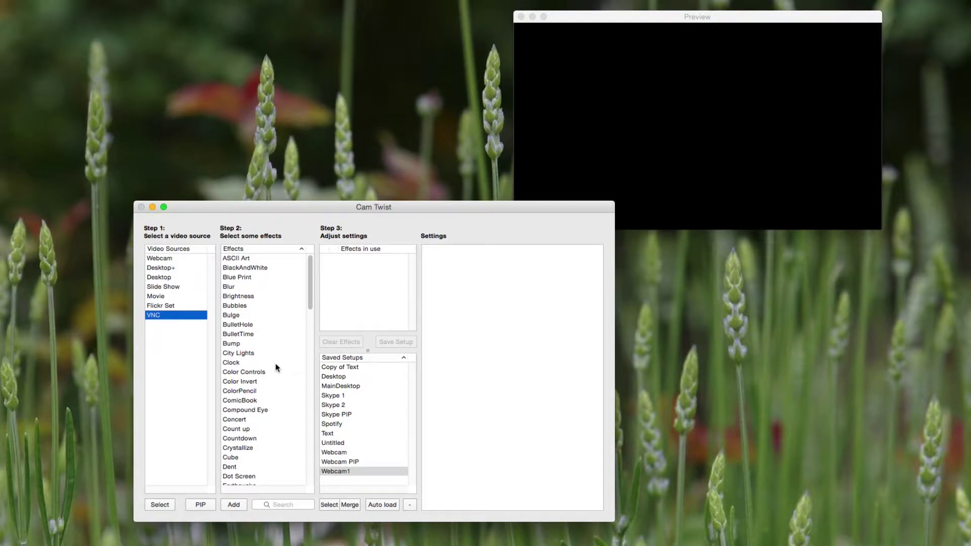
scroll(275, 363, "down", 10)
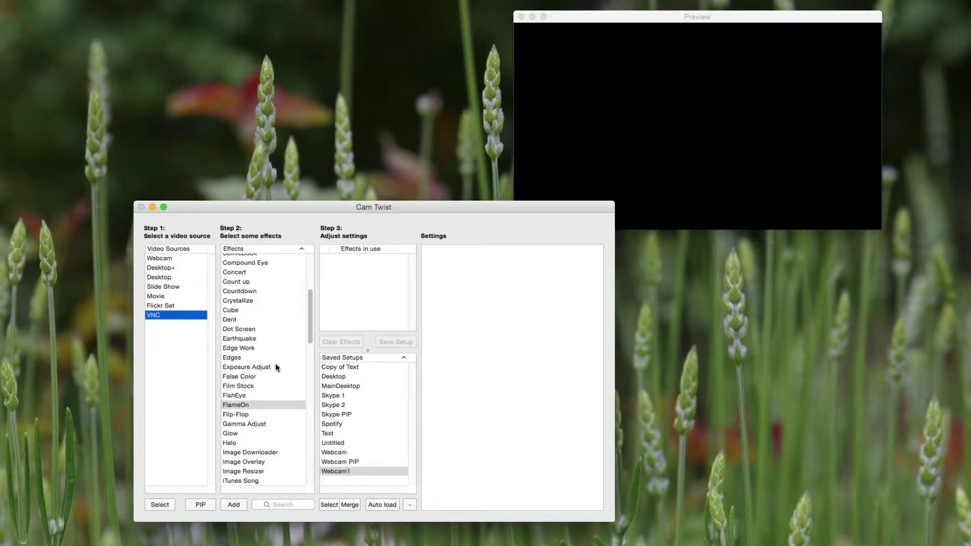
Load the Webcam1 setup, then add Pixellate at Amount 0.35 with Soften 0
double_click(349, 472)
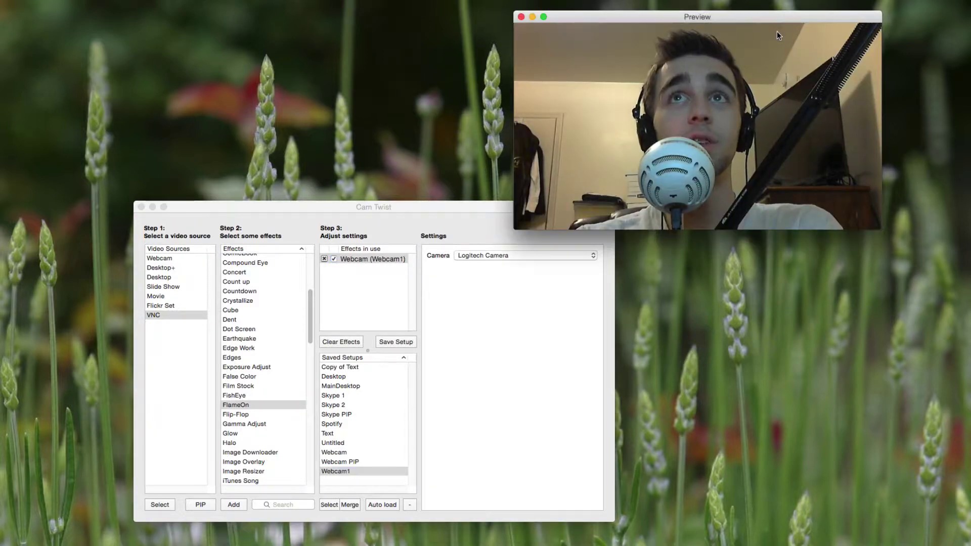
left_click(413, 356)
scroll(278, 338, "down", 6)
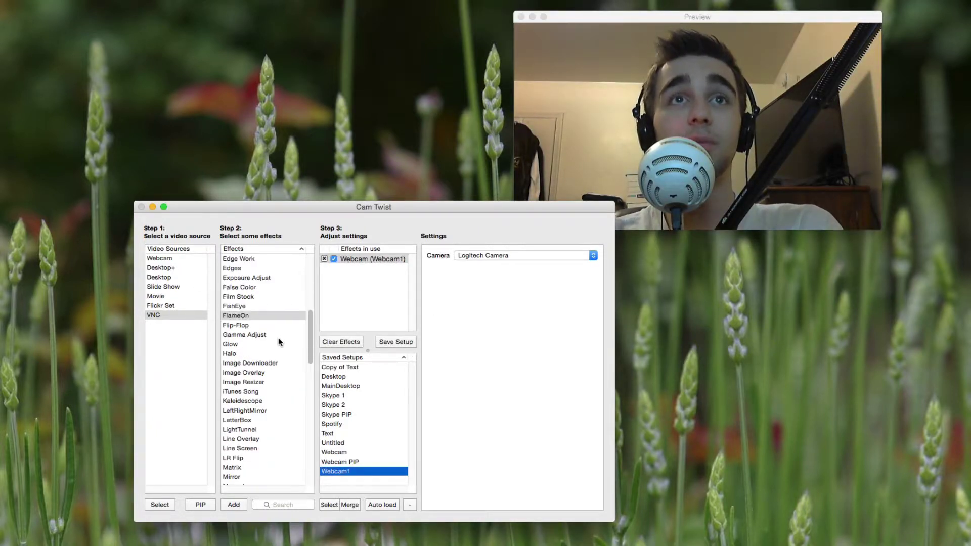
scroll(279, 344, "down", 10)
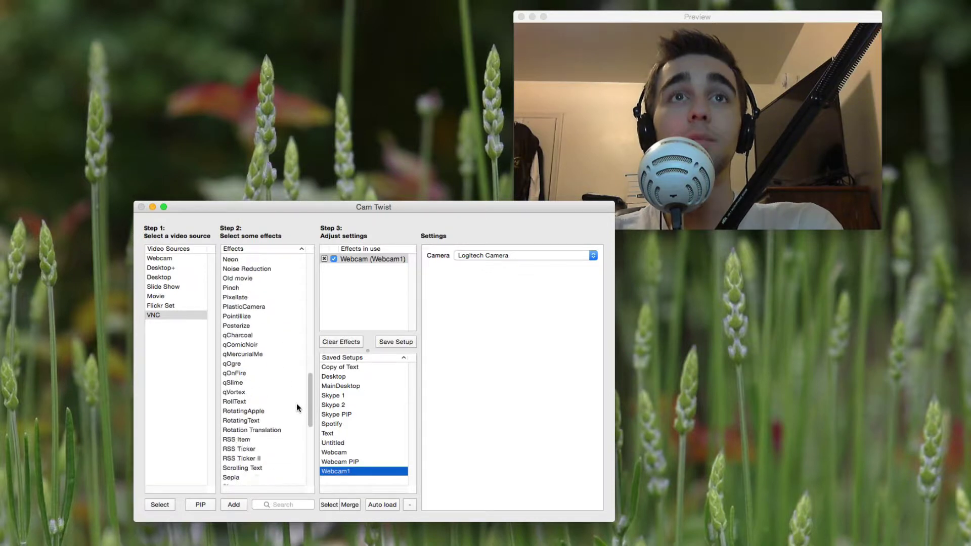
scroll(262, 394, "up", 5)
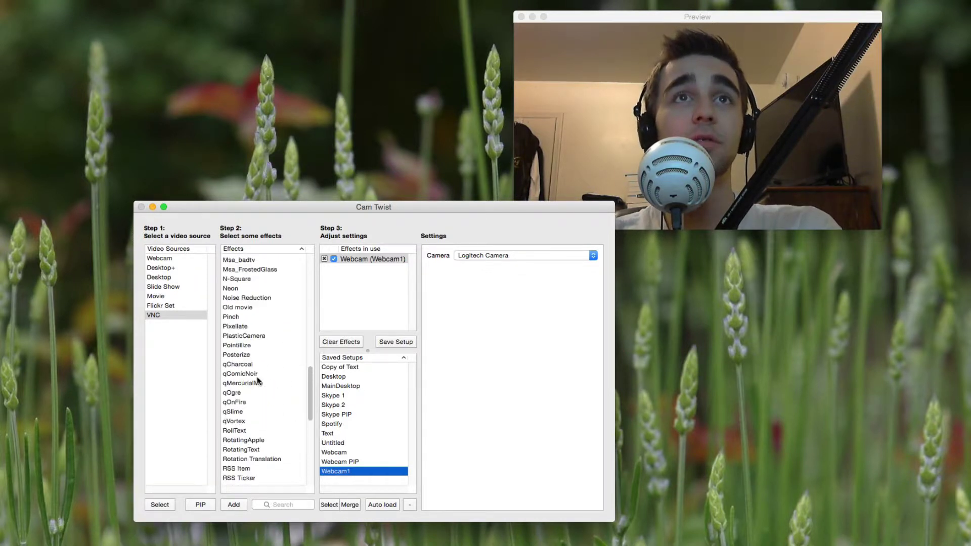
double_click(237, 326)
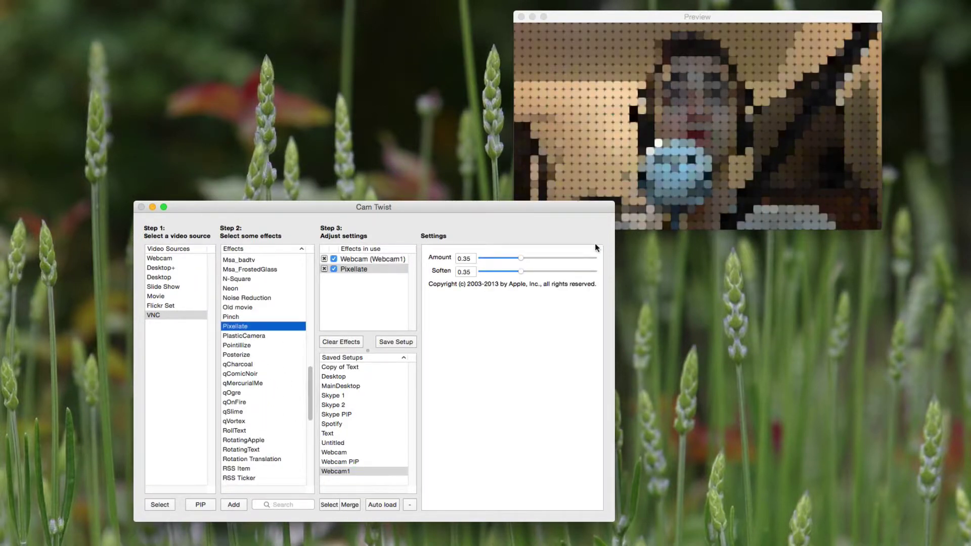
left_click_drag(519, 274, 448, 268)
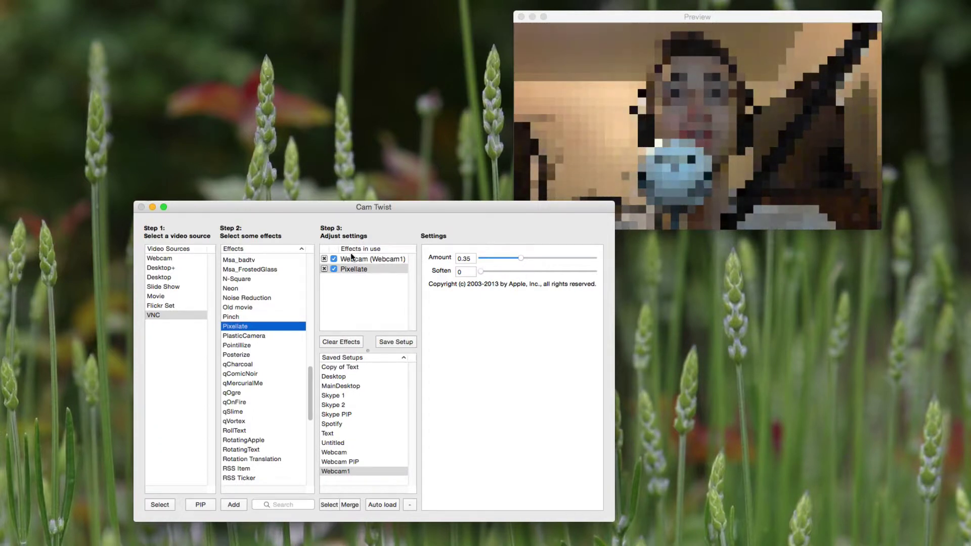
Remove Pixellate, then add and remove a trial Cube effect, leaving only Webcam (Webcam1)
left_click(324, 269)
scroll(283, 339, "up", 15)
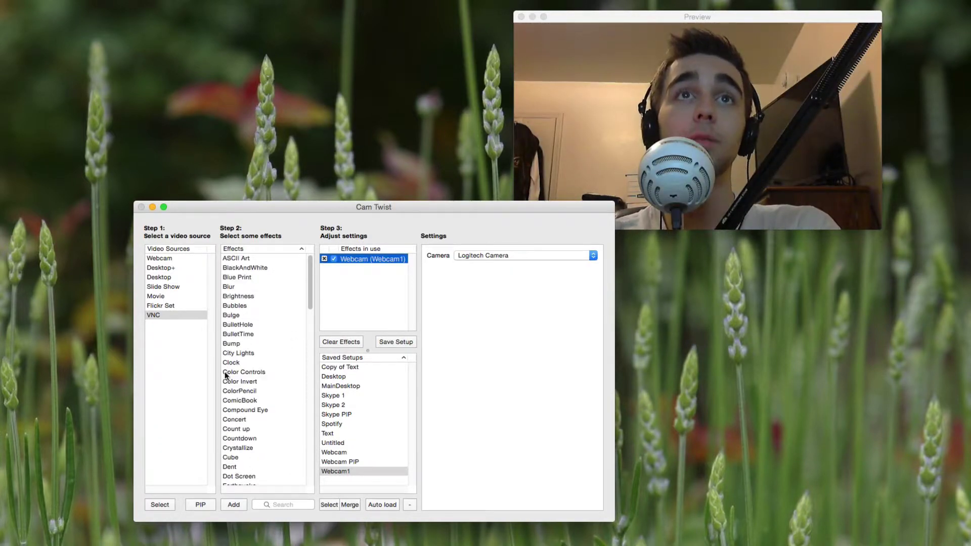
left_click(234, 456)
double_click(230, 458)
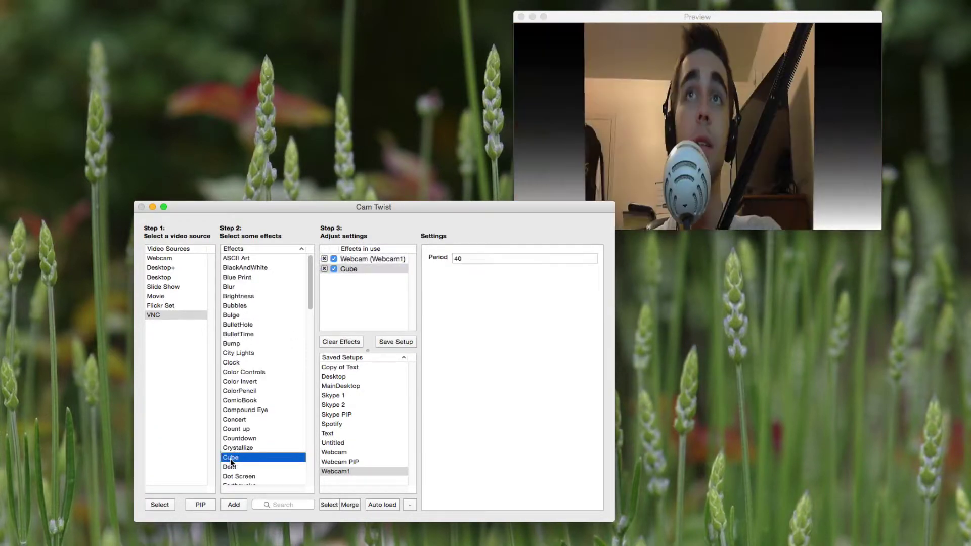
left_click(332, 282)
left_click(325, 270)
scroll(262, 334, "down", 8)
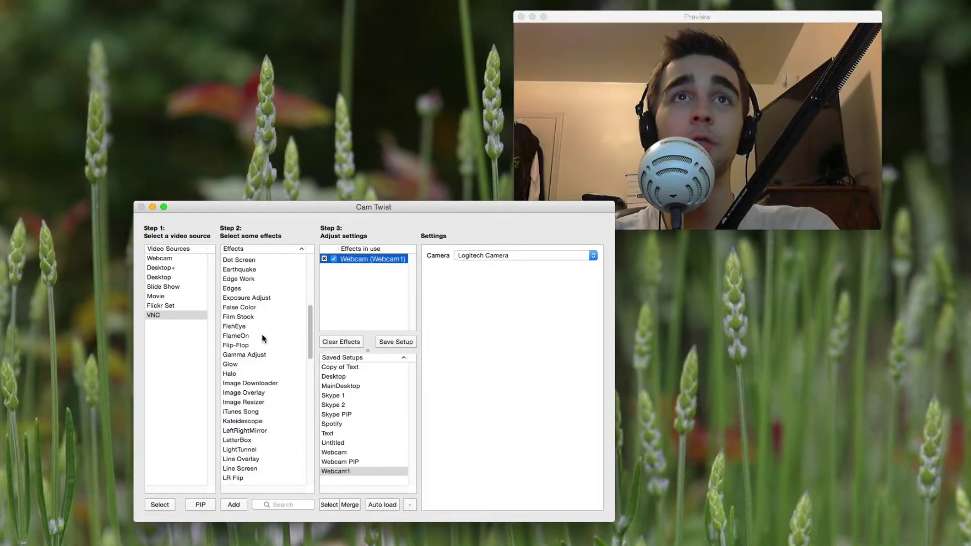
scroll(275, 424, "down", 8)
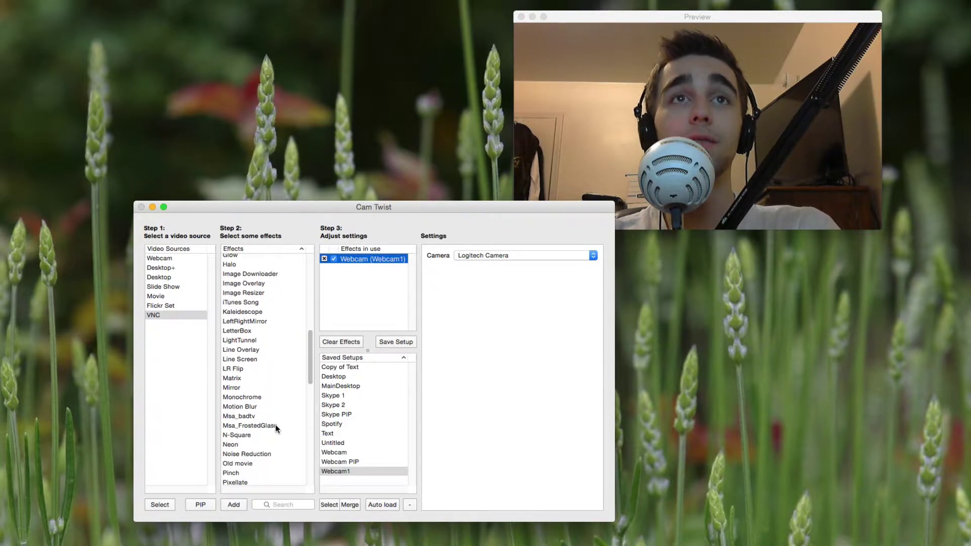
scroll(275, 427, "down", 10)
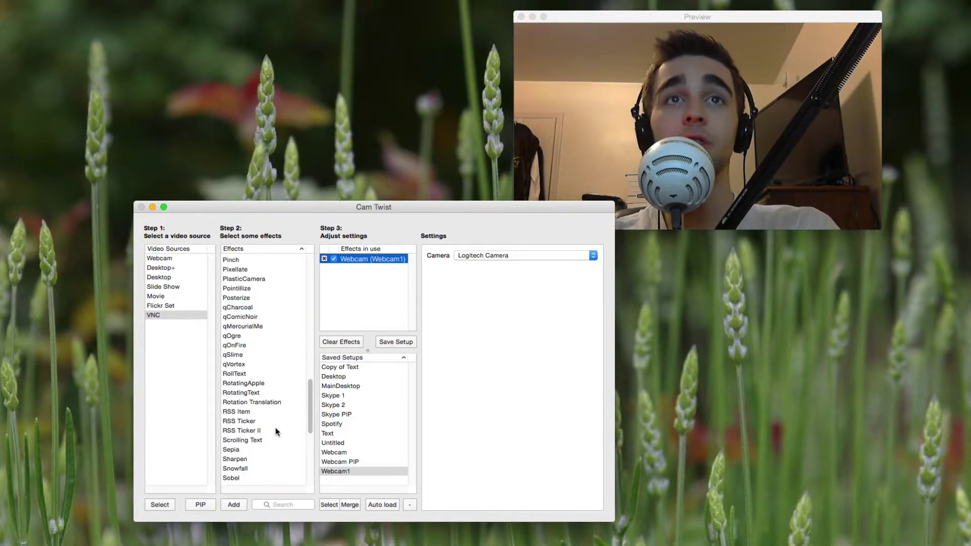
Add a Text overlay reading 'Fancy Show Tech Live!' to the webcam
double_click(262, 459)
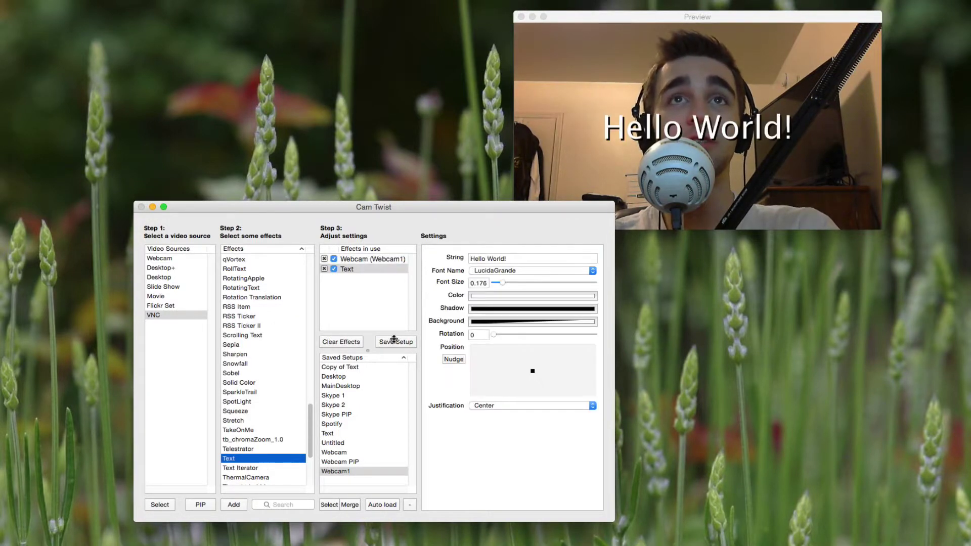
left_click(534, 259)
type("Fancy SHo")
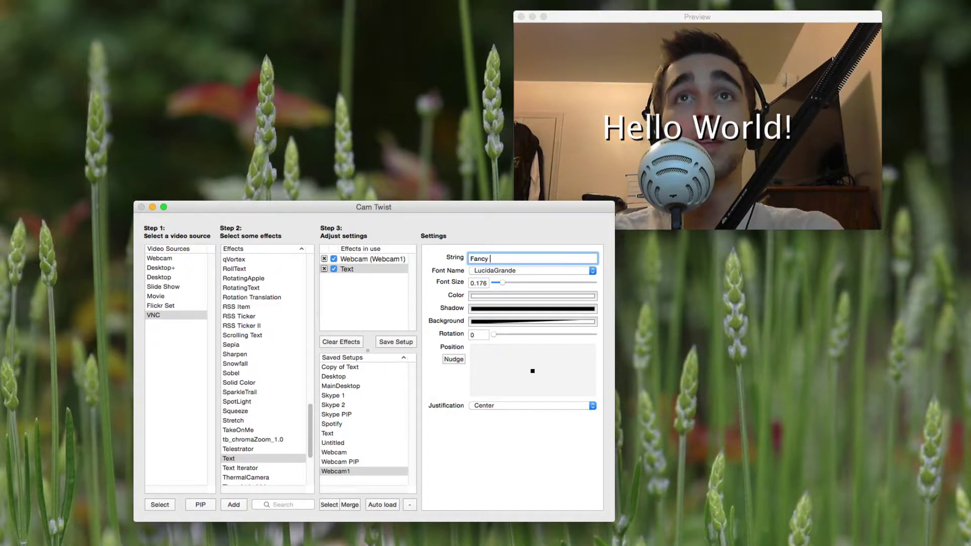
key("BackSpace")
key("BackSpace")
type("how T")
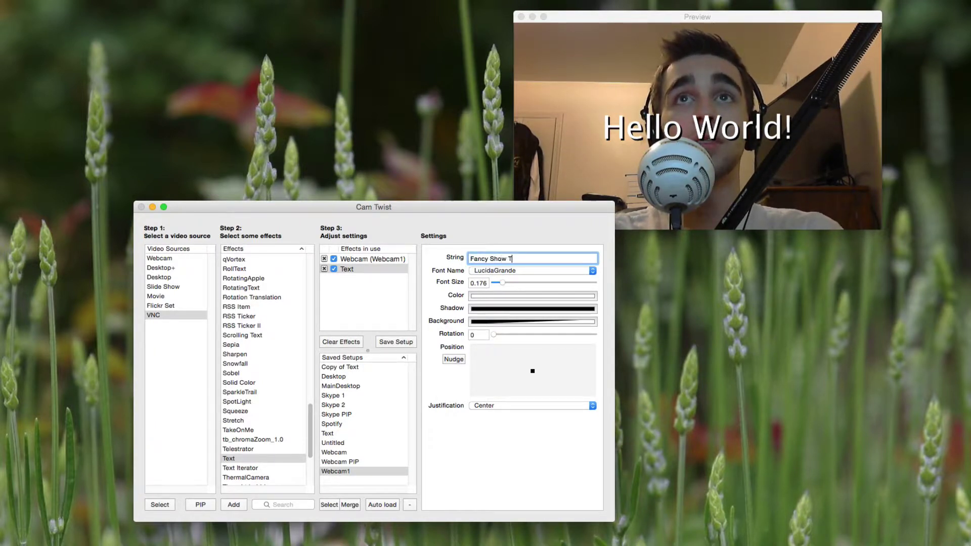
type("ech L")
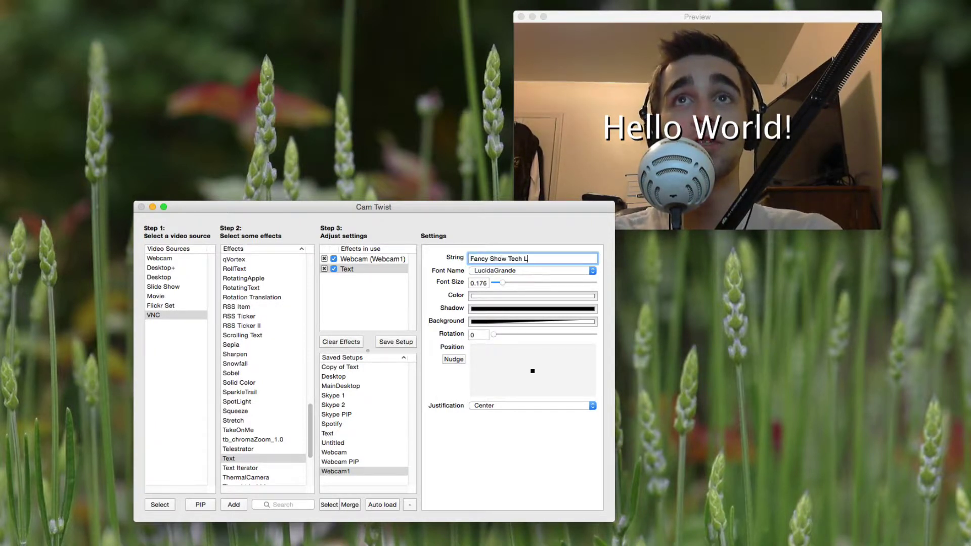
type("ive!")
key("Return")
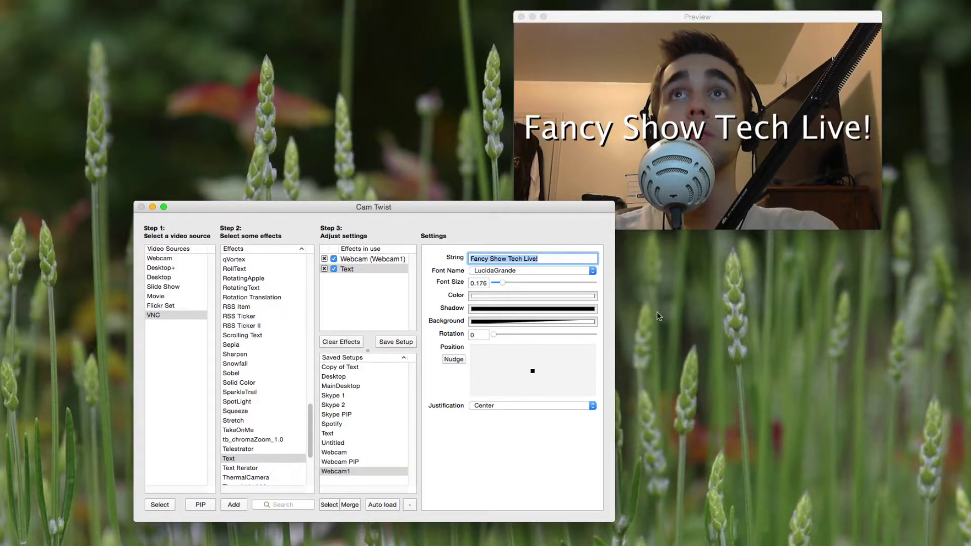
Set the overlay font to Impact at size 0.118 and move it to the lower left
left_click(513, 271)
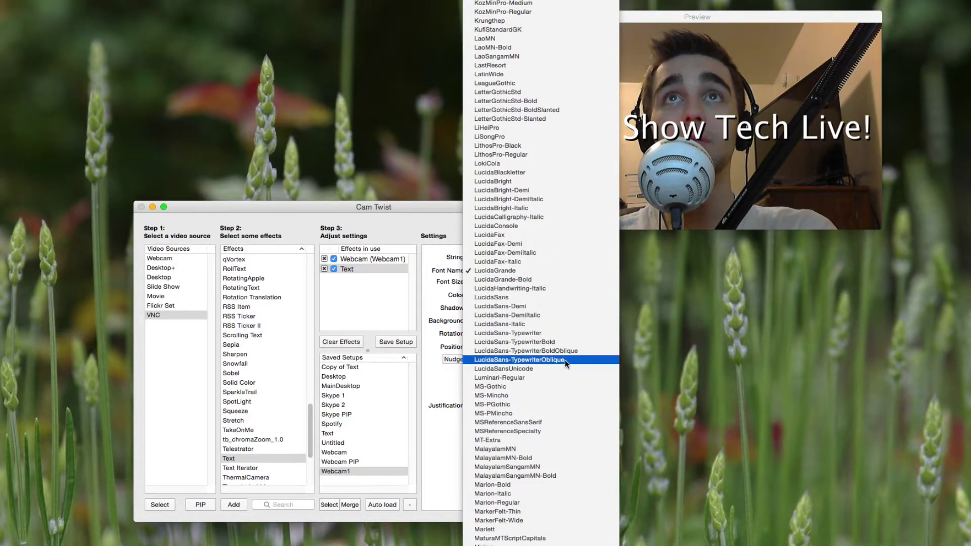
scroll(566, 360, "down", 4)
scroll(568, 360, "up", 8)
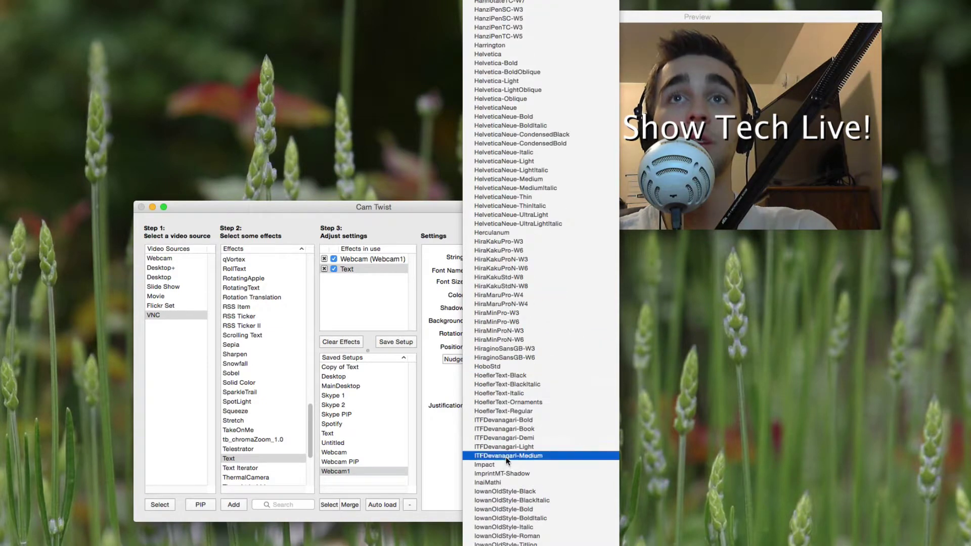
left_click(508, 465)
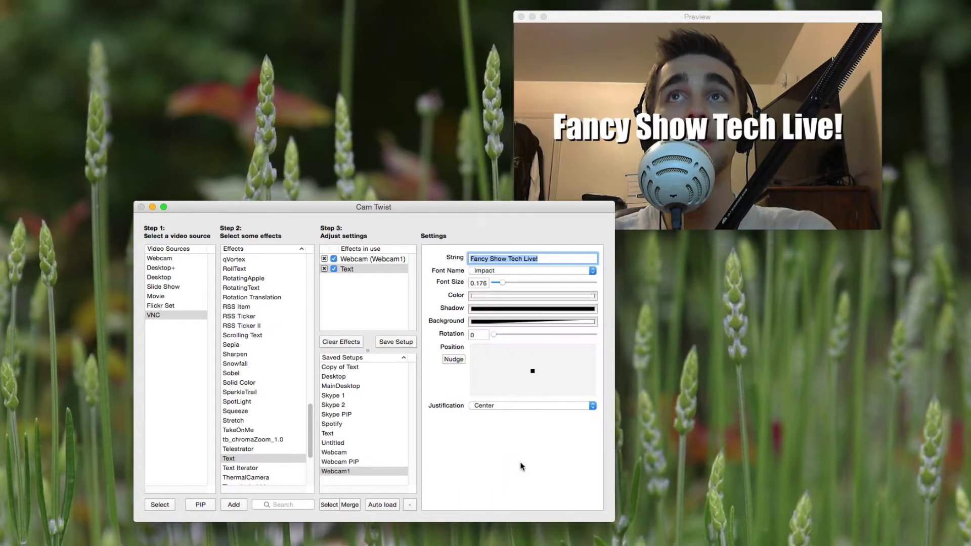
left_click_drag(506, 208, 494, 245)
left_click(484, 318)
left_click(484, 317)
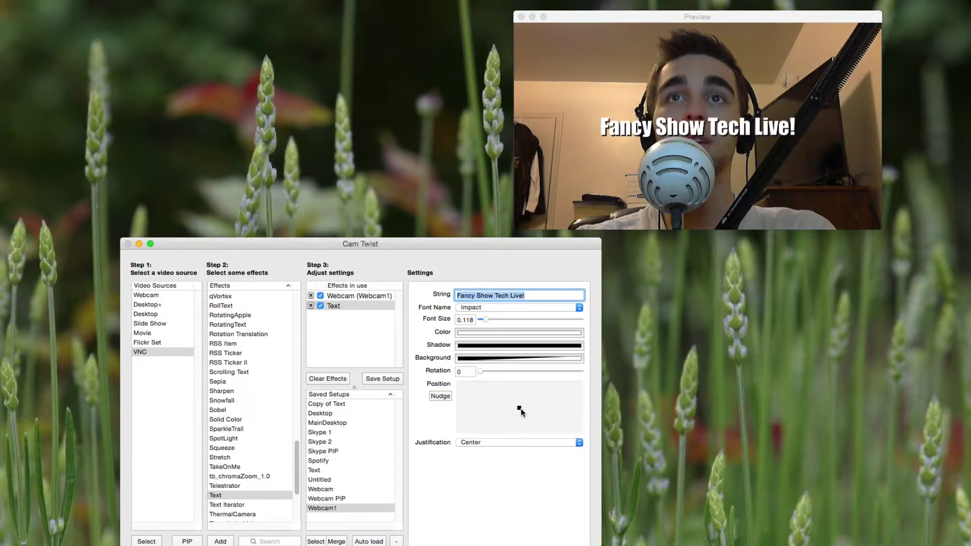
left_click_drag(518, 410, 492, 421)
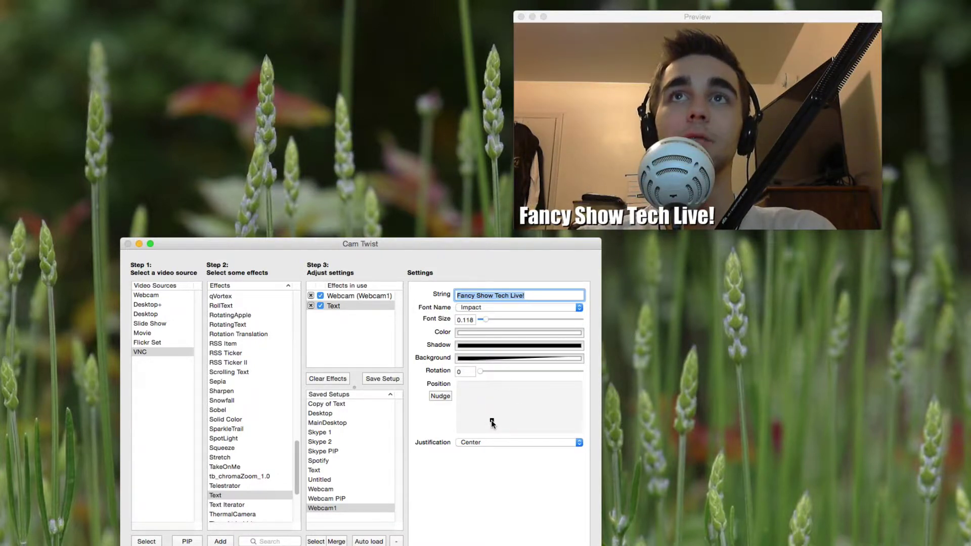
Save only the selected Text effect as a setup named FASTLive
left_click(344, 305)
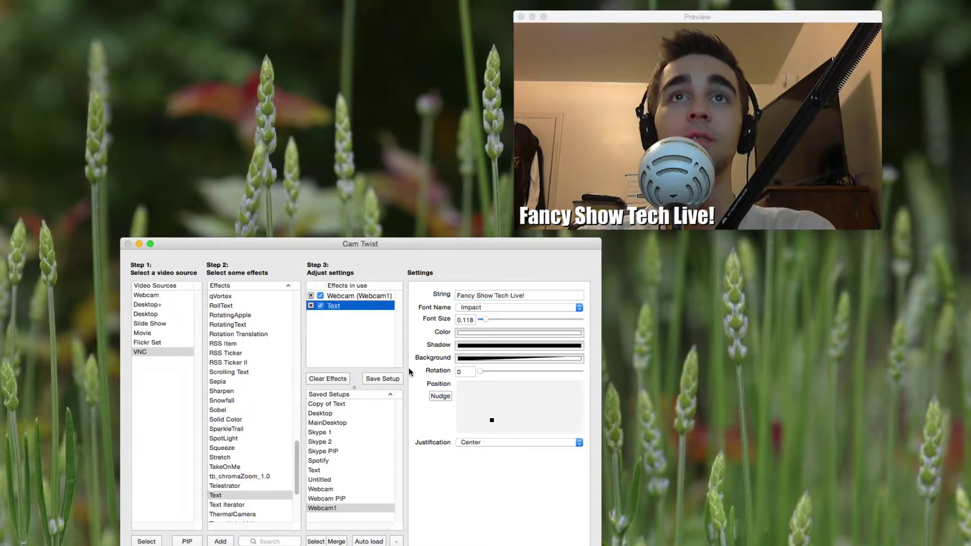
left_click(400, 380)
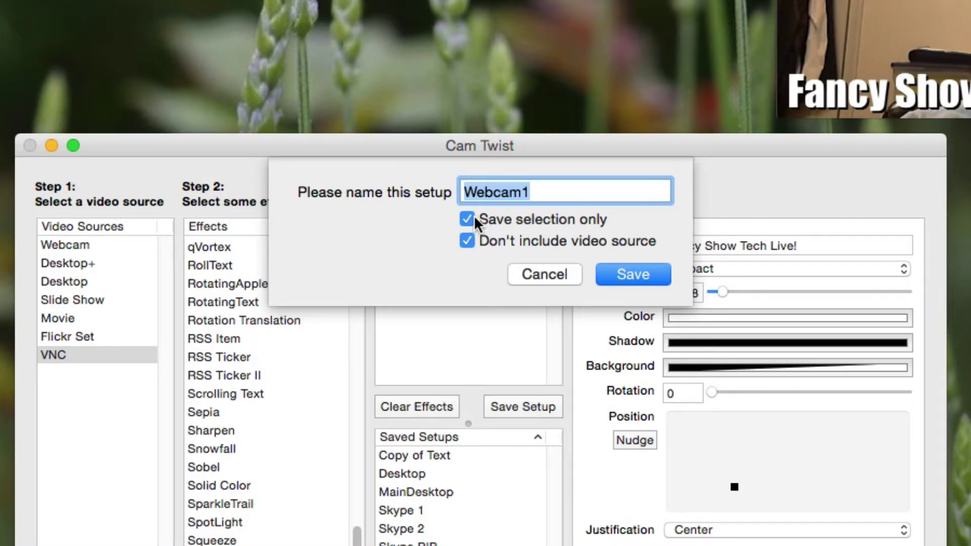
left_click(466, 238)
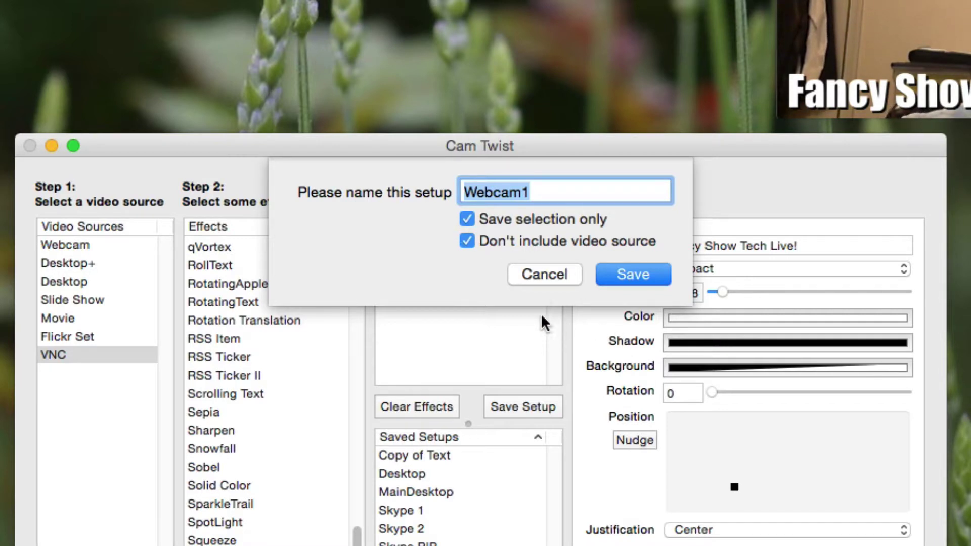
left_click(529, 271)
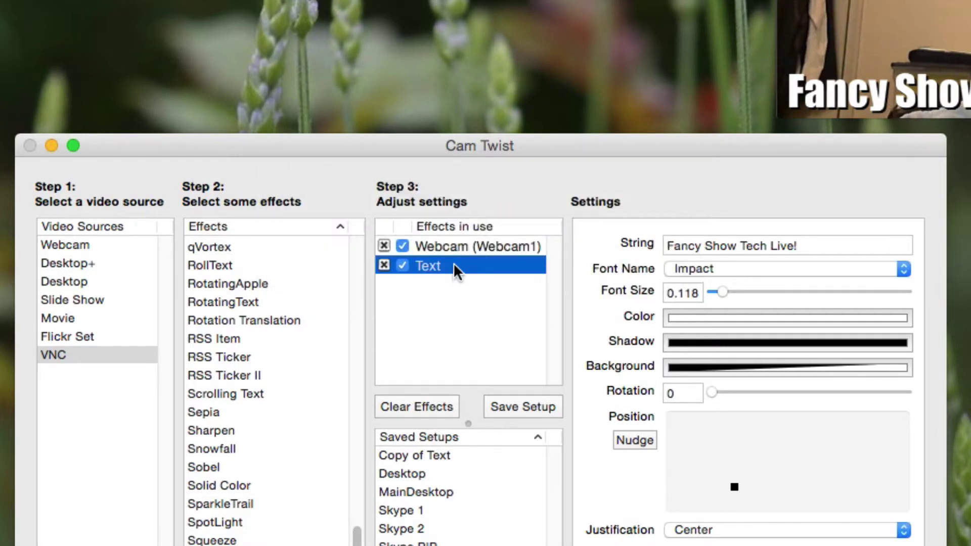
left_click(534, 404)
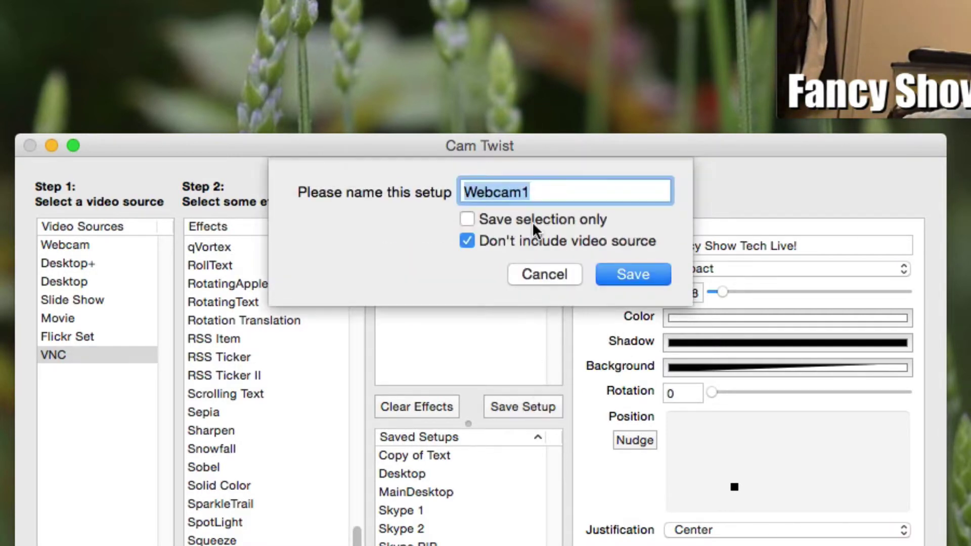
left_click(533, 220)
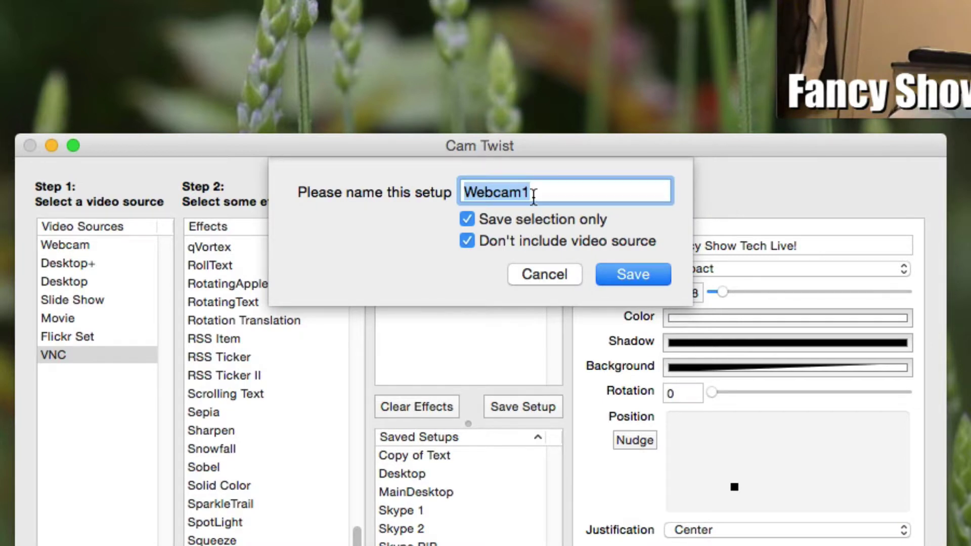
type("FSTLive")
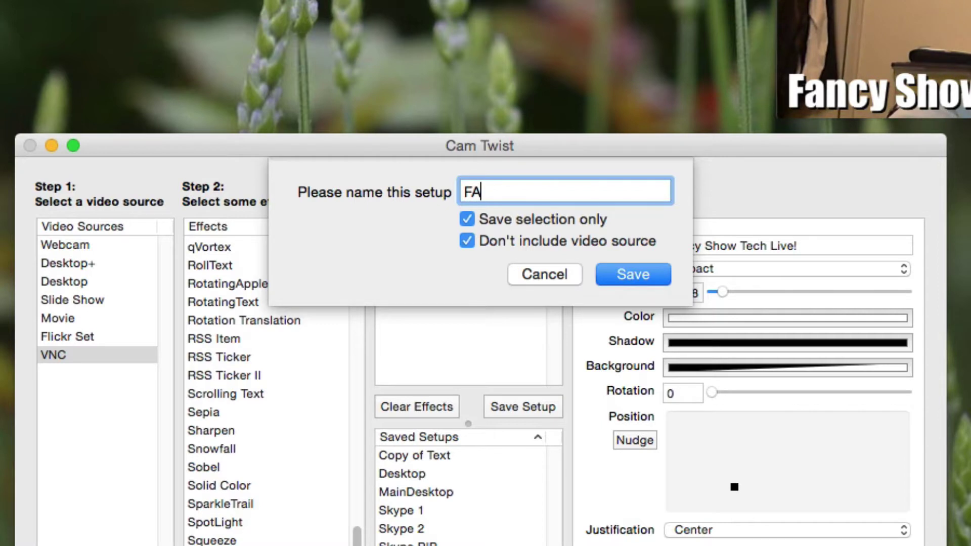
type("STLive")
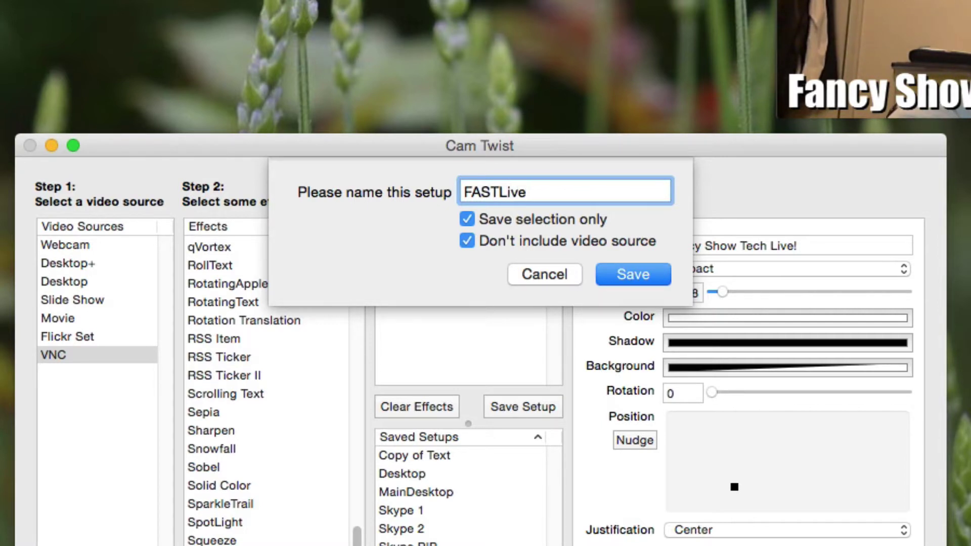
key("Return")
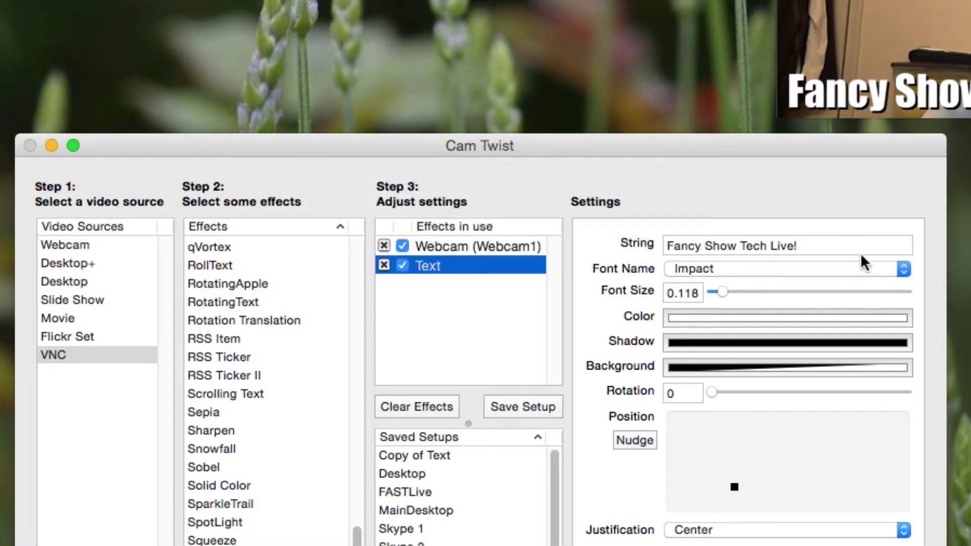
Add an Image Overlay effect and load fstlogo.png from Spotlight into its Image well
left_click(511, 359)
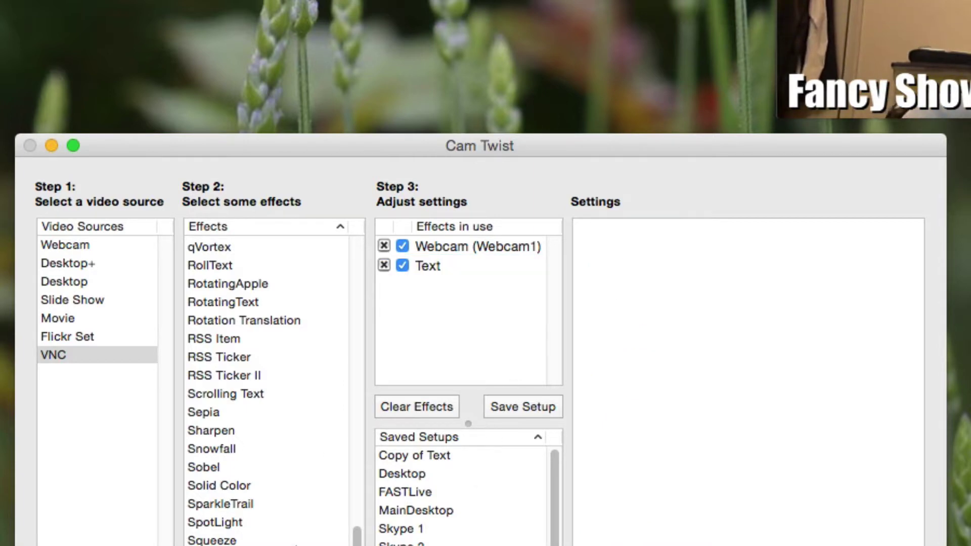
scroll(268, 404, "down", 4)
scroll(268, 405, "up", 15)
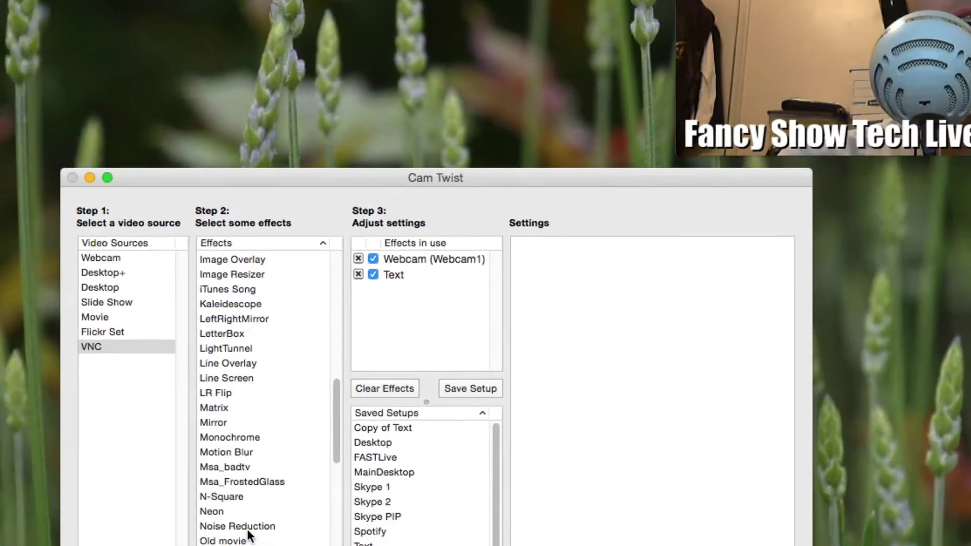
scroll(248, 536, "up", 3)
double_click(295, 379)
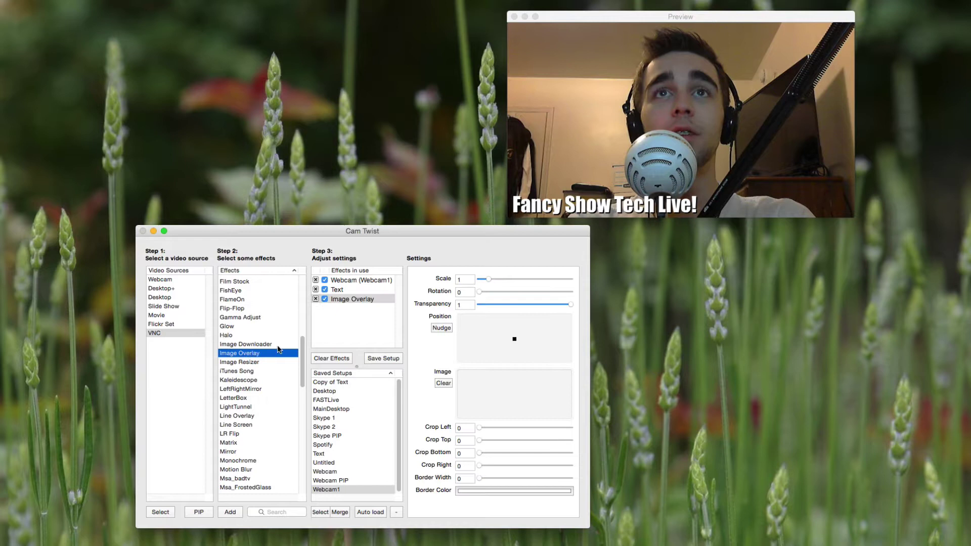
key("super+space")
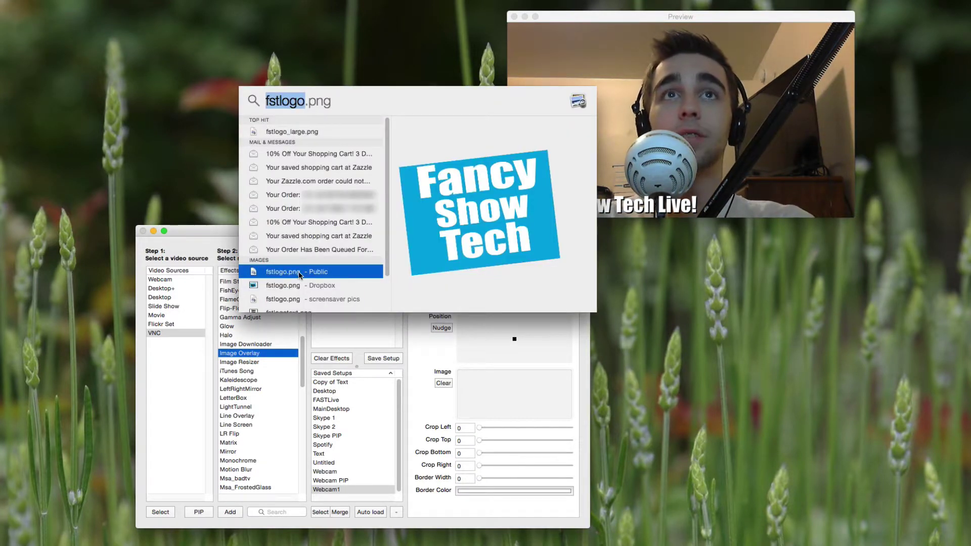
left_click_drag(286, 275, 524, 387)
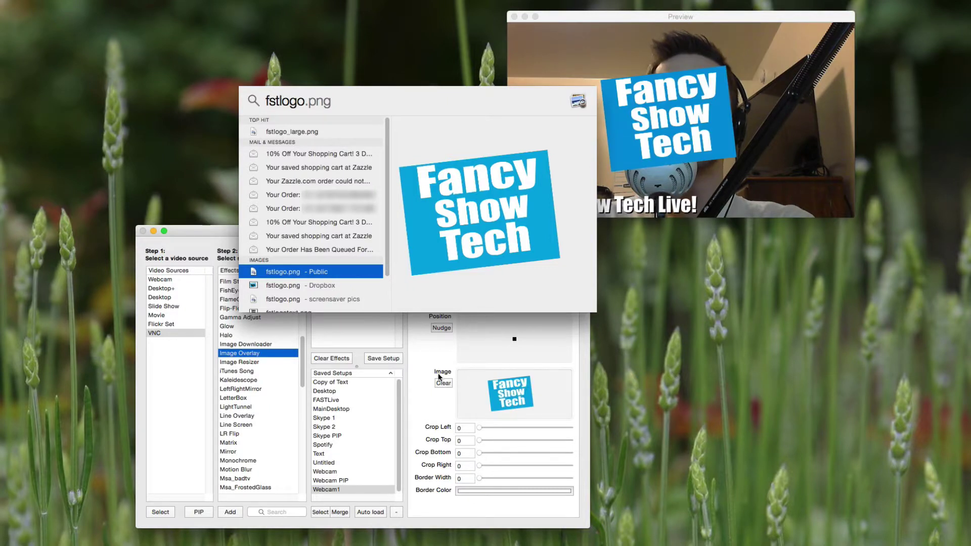
left_click(414, 362)
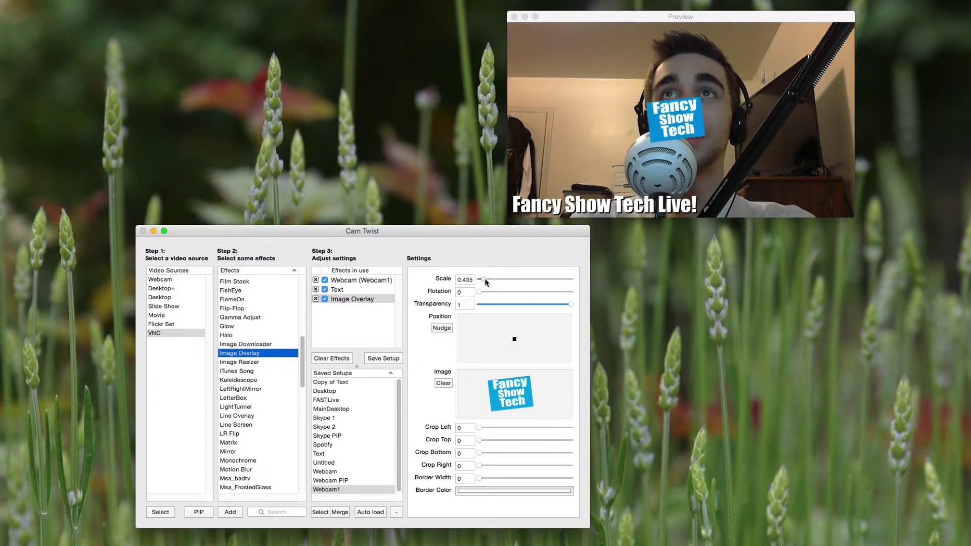
Scale the logo to 0.422 in the bottom-right corner, with transparency 1 and rotation 0
left_click_drag(484, 280, 483, 281)
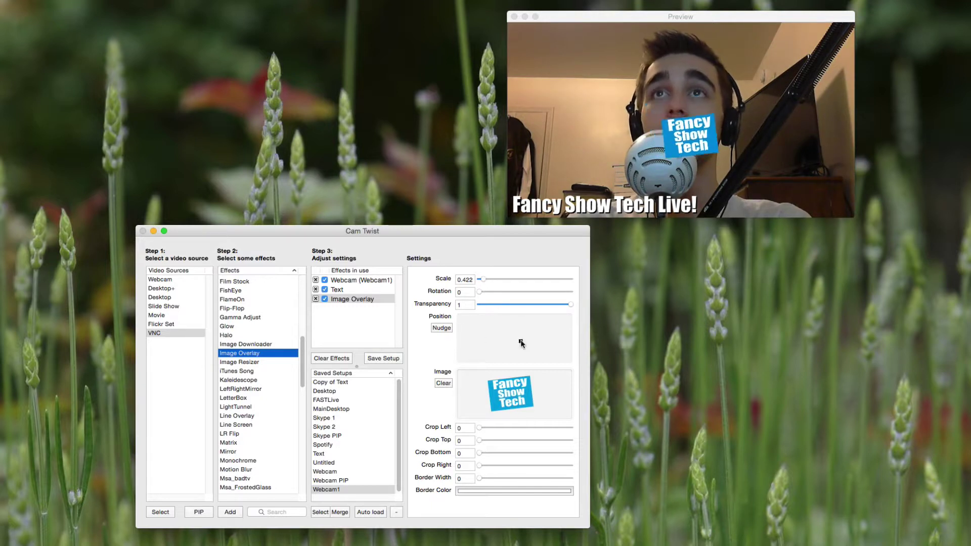
left_click_drag(522, 344, 562, 352)
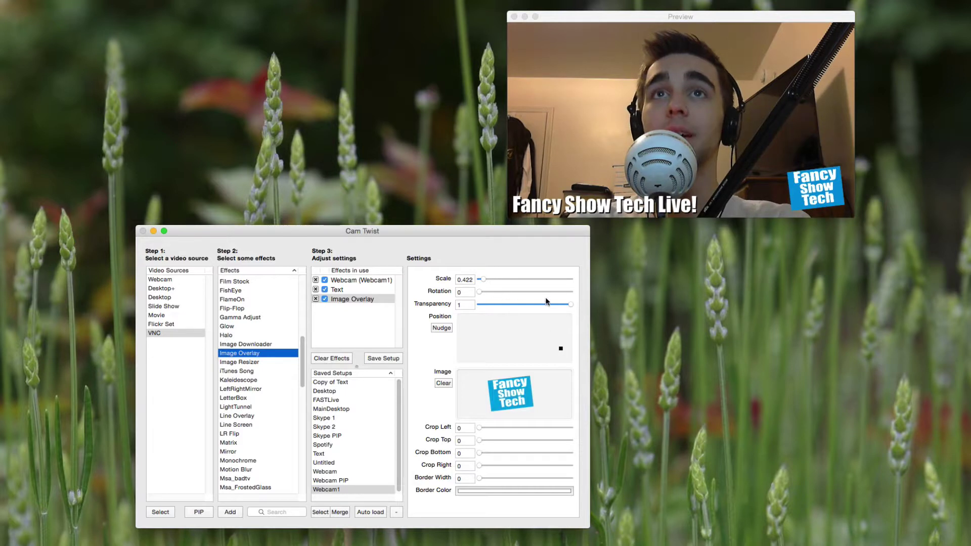
left_click_drag(567, 305, 496, 306)
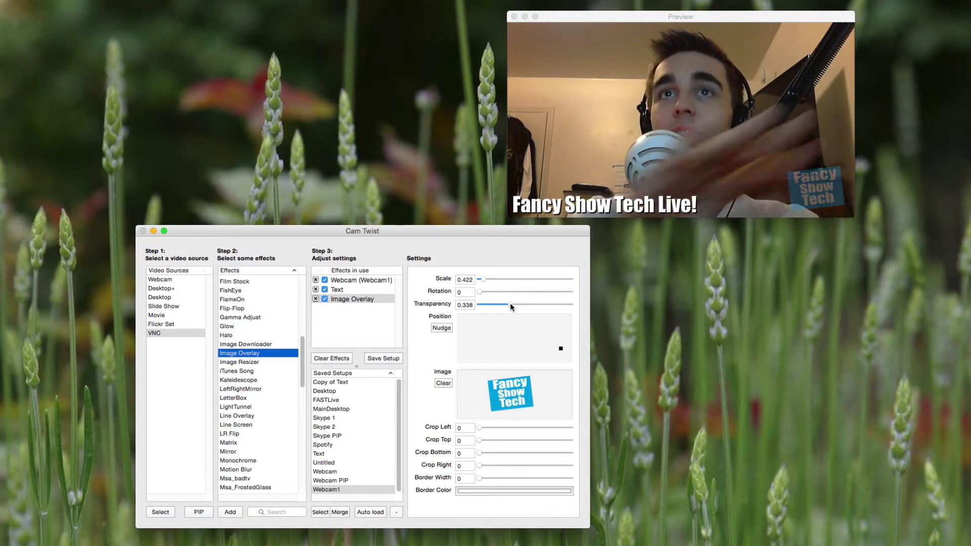
left_click_drag(511, 306, 595, 309)
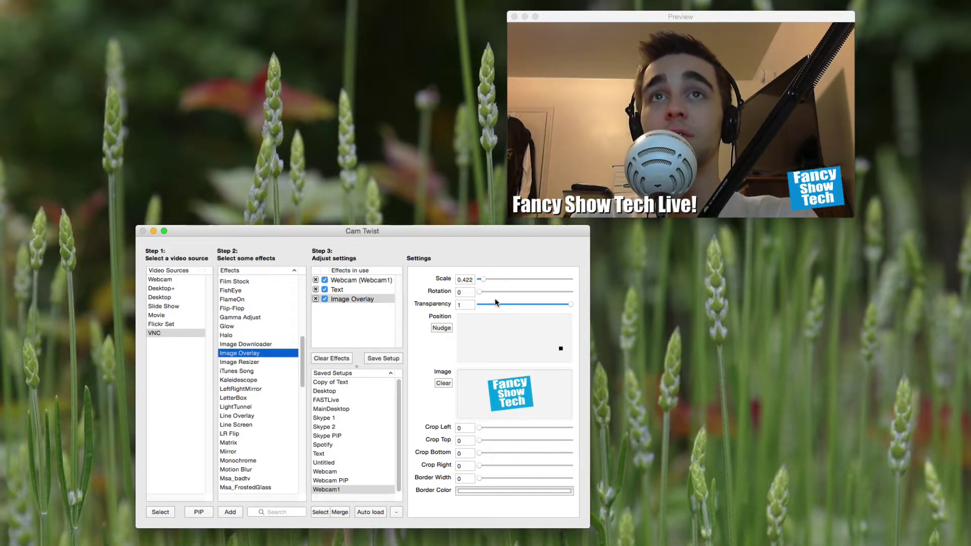
left_click_drag(508, 291, 467, 291)
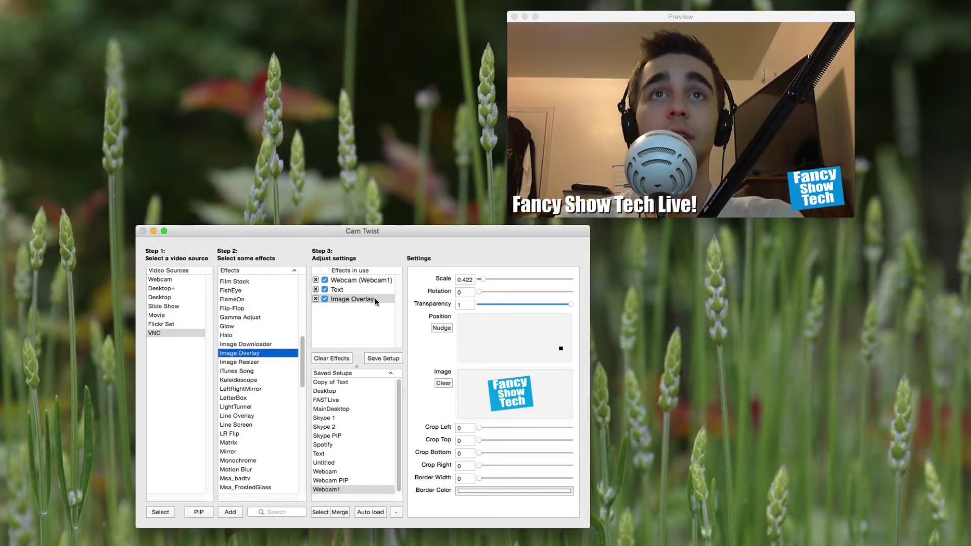
Save only the selected logo overlay as a new setup named 'Logo'
left_click(396, 359)
type("Logo")
left_click(413, 265)
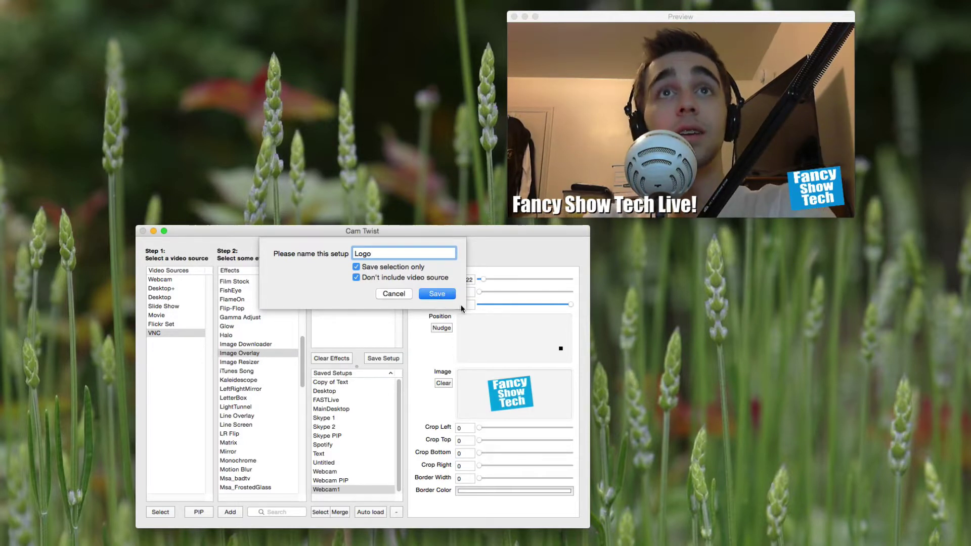
left_click(439, 294)
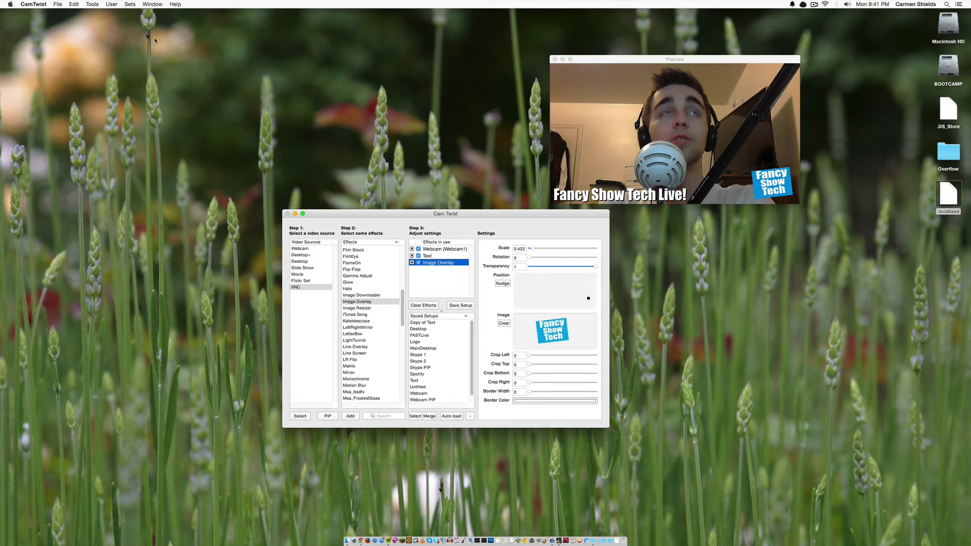
Open CamTwist Studio, close the separate preview window, and send Webcam1 live to Program
left_click(92, 4)
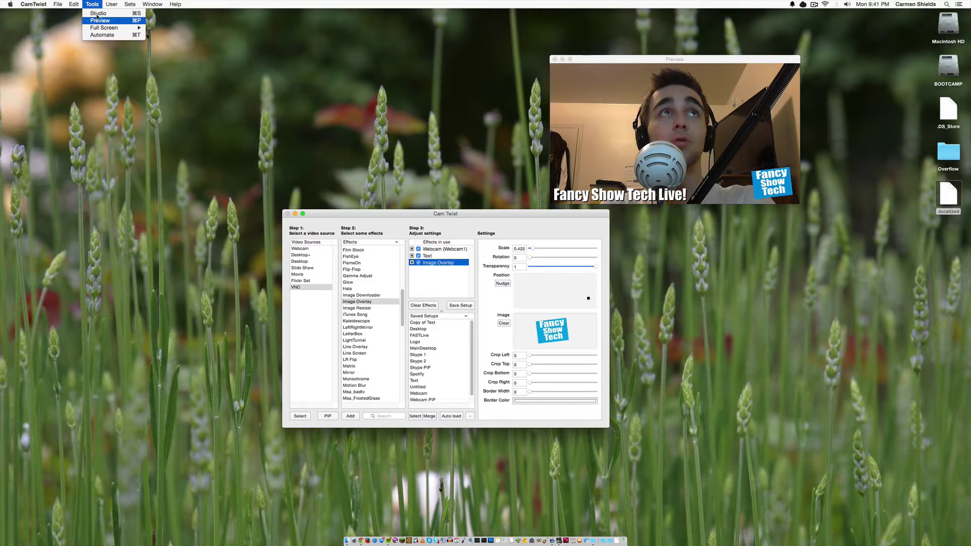
left_click(98, 14)
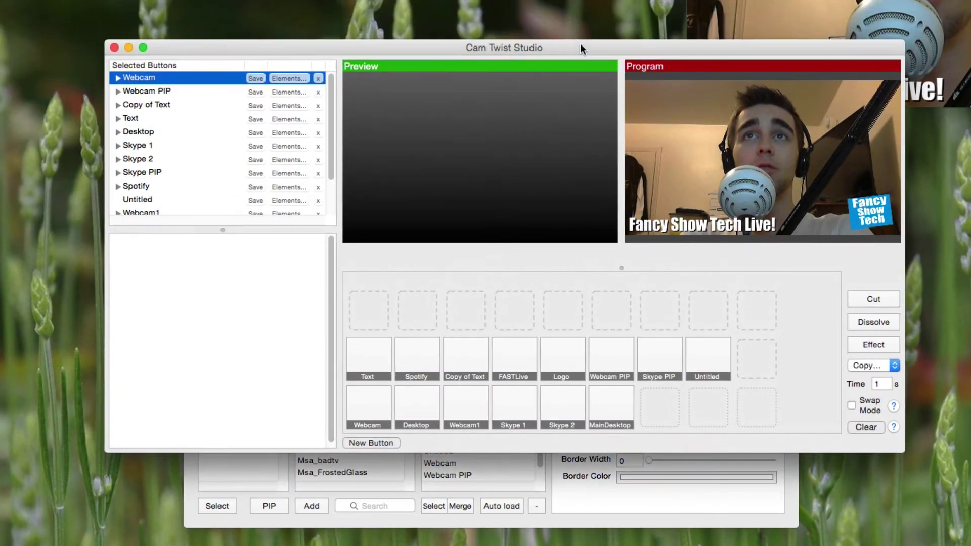
left_click(734, 25)
key("super+w")
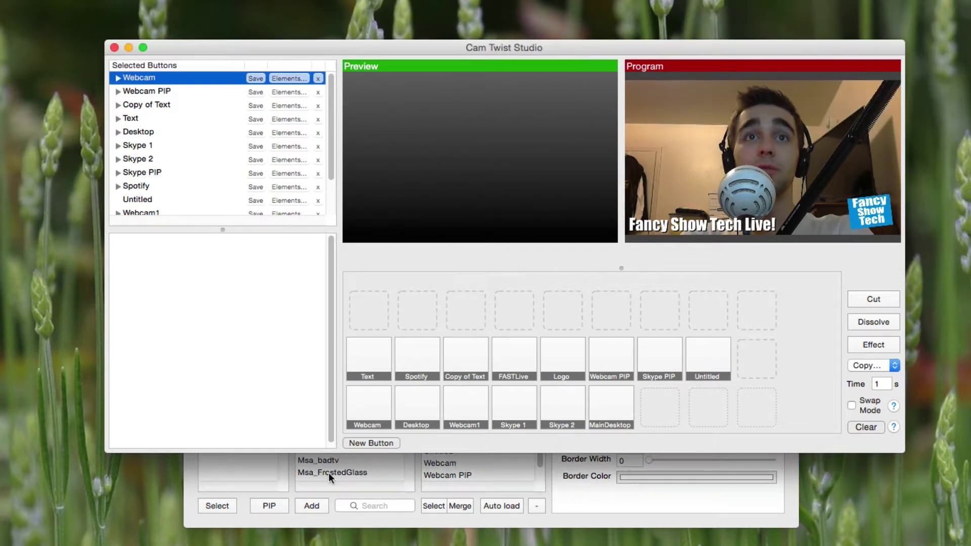
left_click(474, 409)
left_click(879, 296)
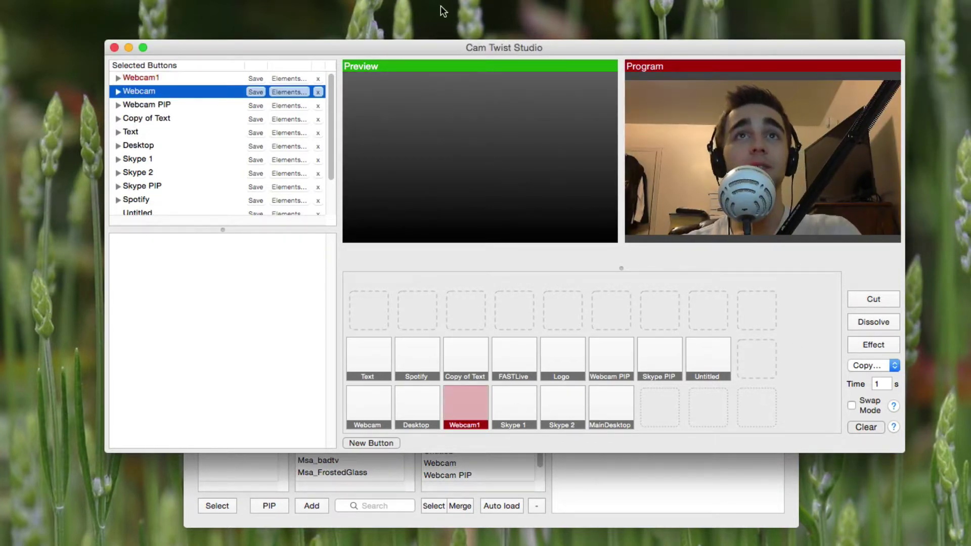
Layer the FASTLive text and Logo setups in Preview, toggling Logo off and on again
left_click_drag(447, 44, 447, 35)
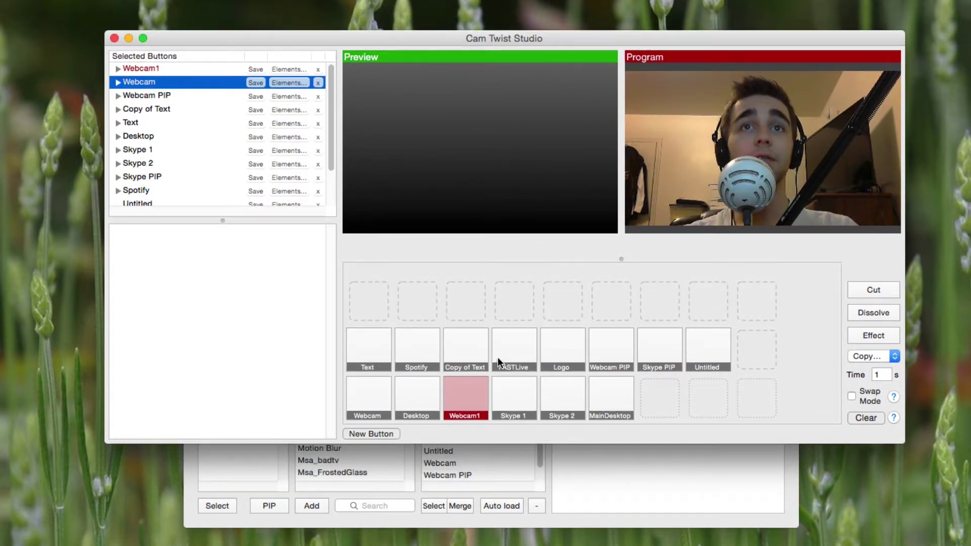
left_click(509, 345)
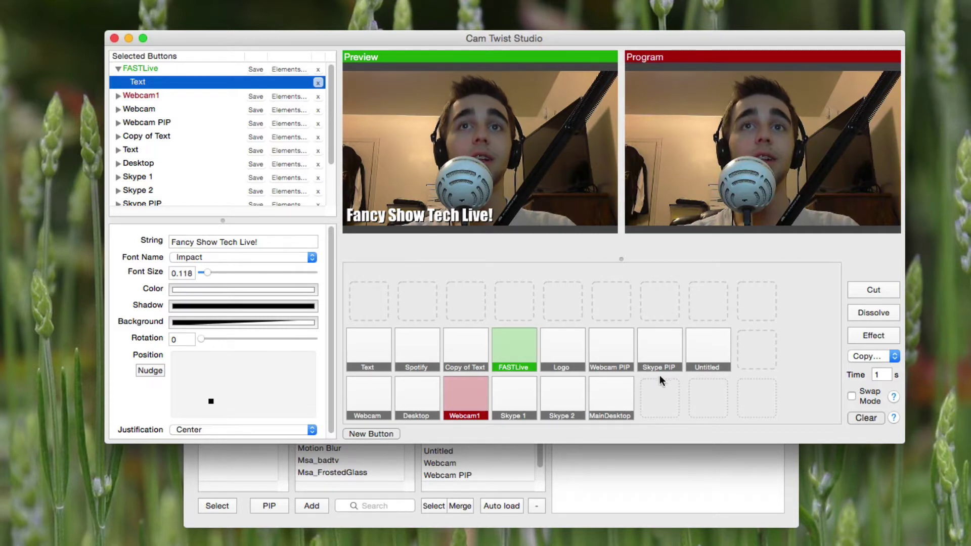
left_click(568, 340)
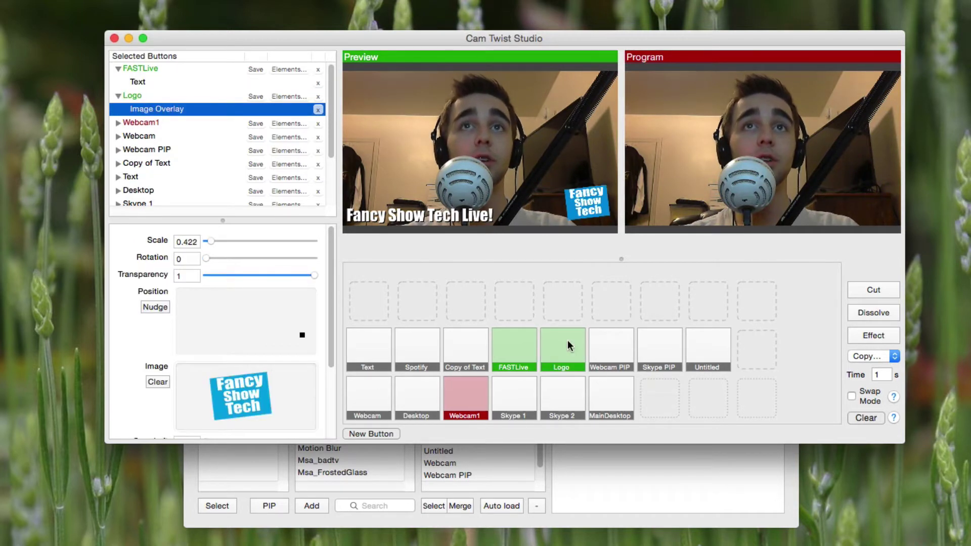
left_click(558, 351)
left_click(557, 350)
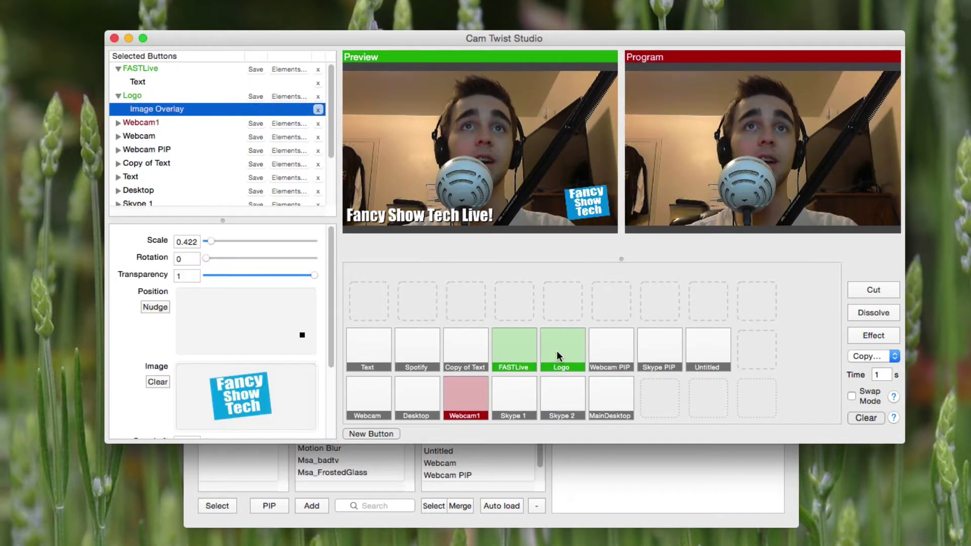
left_click(557, 351)
left_click(557, 351)
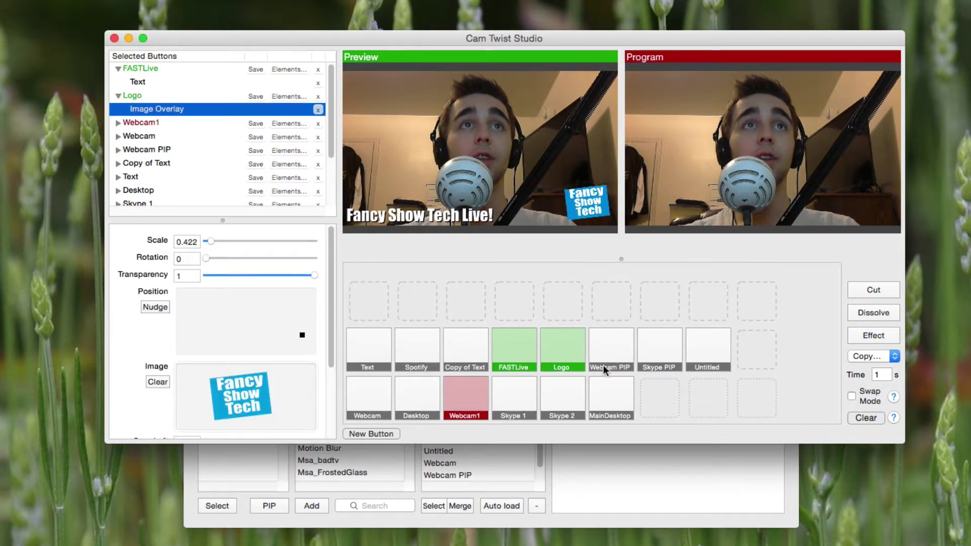
Cut the captioned webcam shot live, then cut the MainDesktop capture to Program
left_click(855, 294)
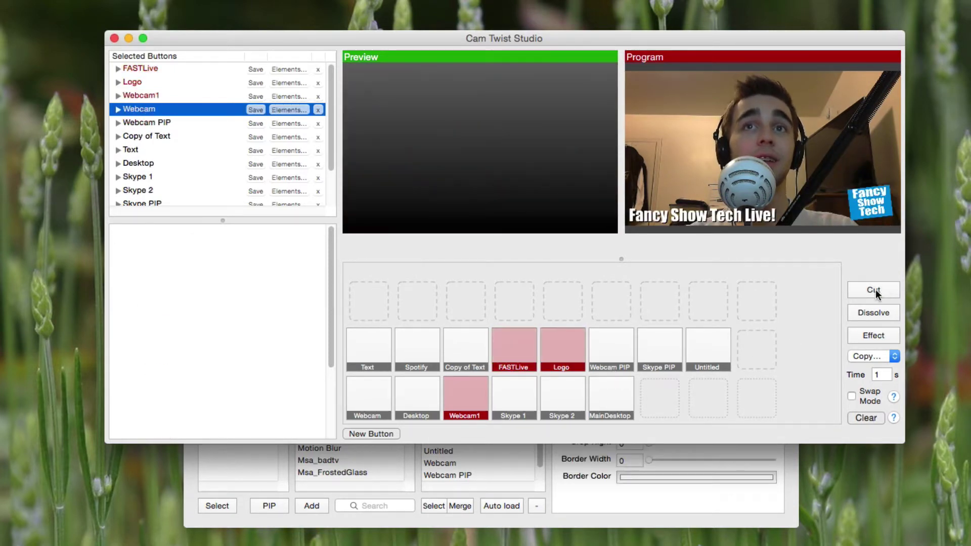
left_click(614, 392)
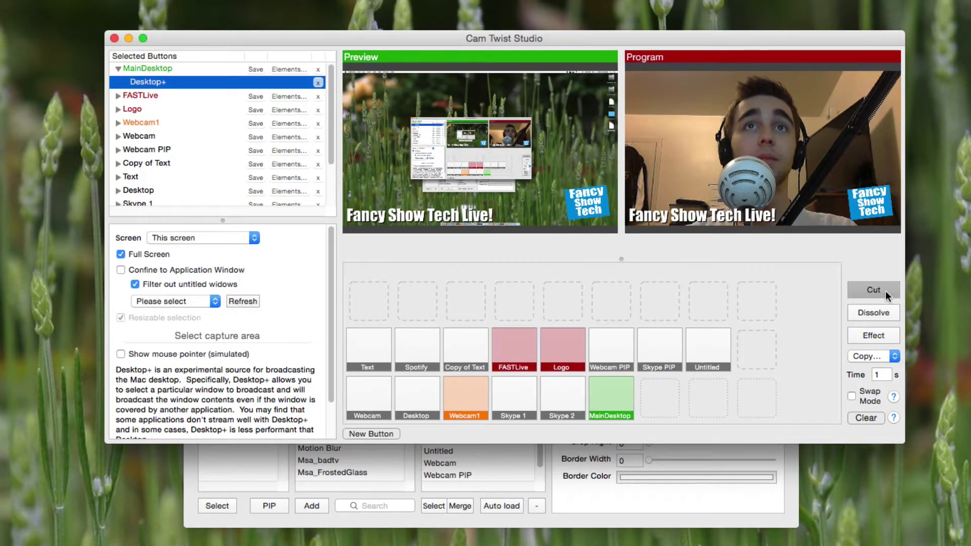
left_click(885, 291)
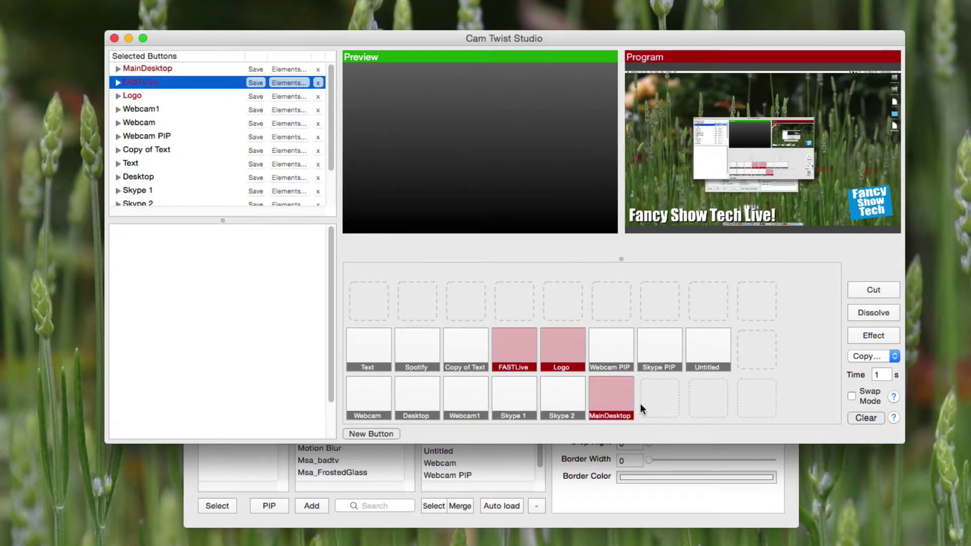
Clear MainDesktop from Preview and toggle the Untitled preset on and off
left_click(621, 397)
left_click(698, 348)
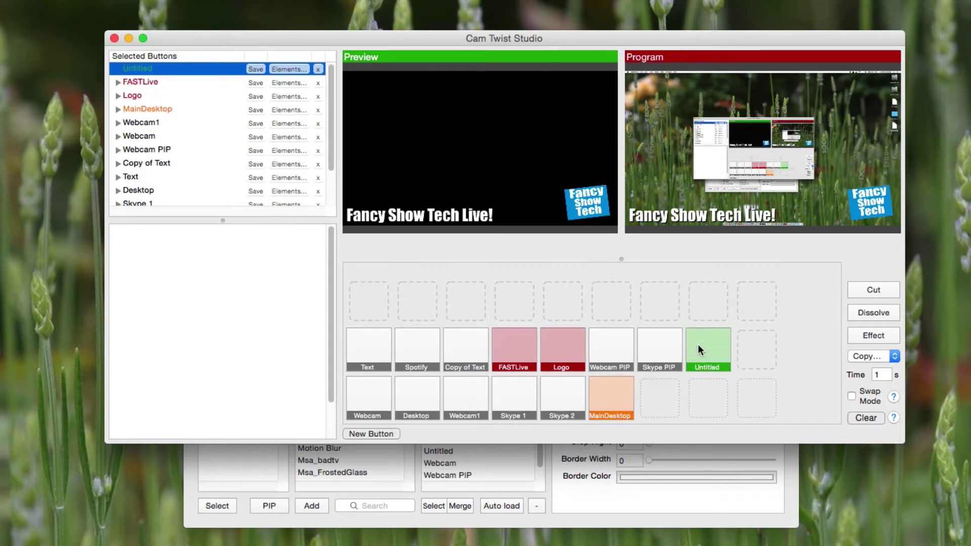
left_click(702, 345)
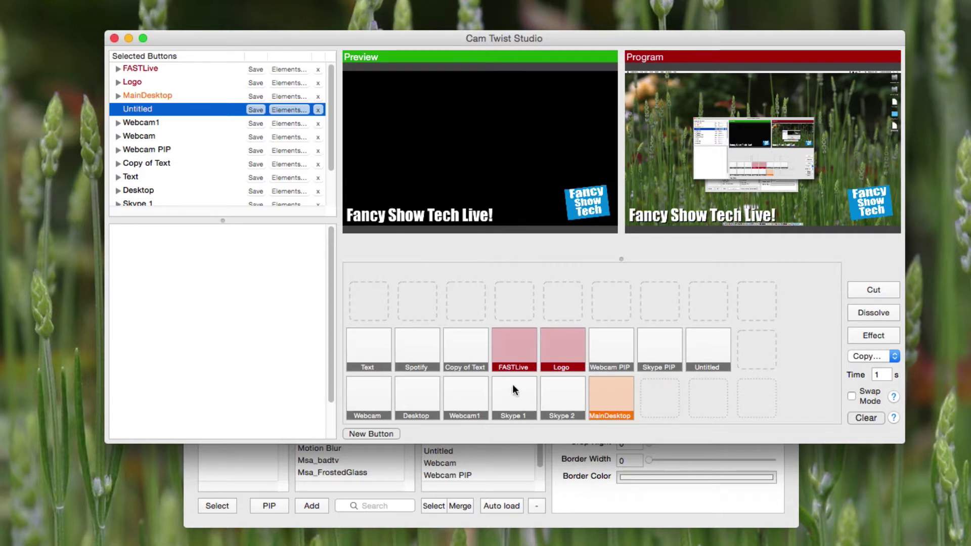
left_click(590, 495)
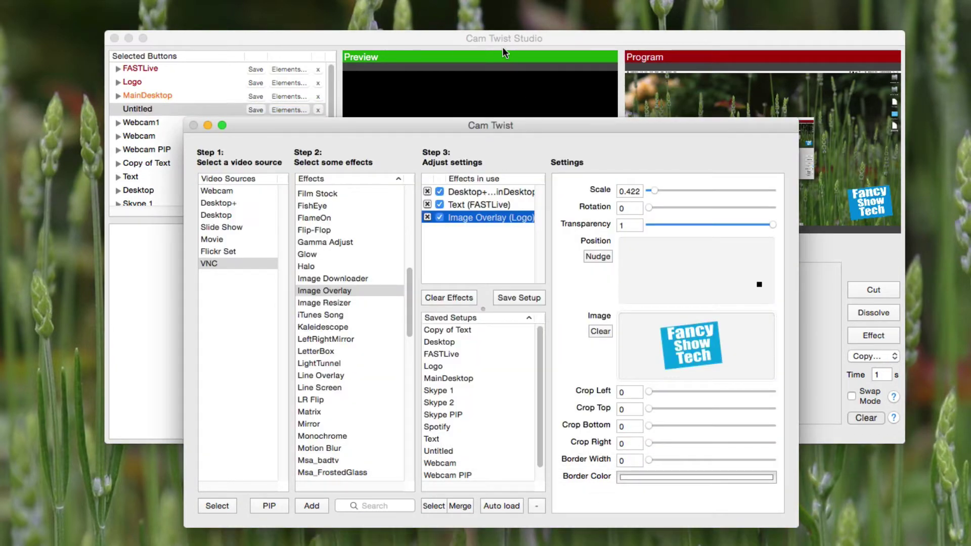
left_click_drag(503, 45, 493, 51)
left_click(587, 483)
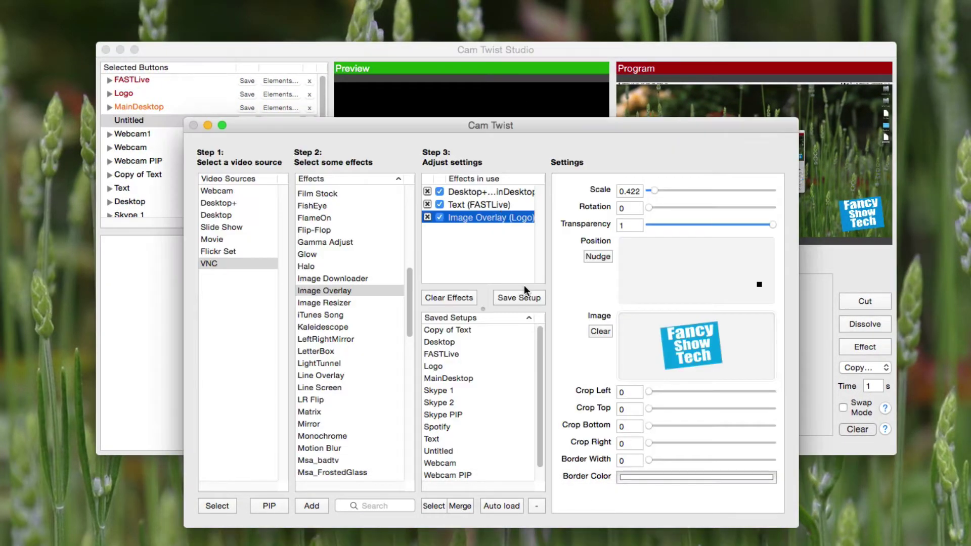
left_click(502, 191)
left_click(596, 220)
left_click(613, 251)
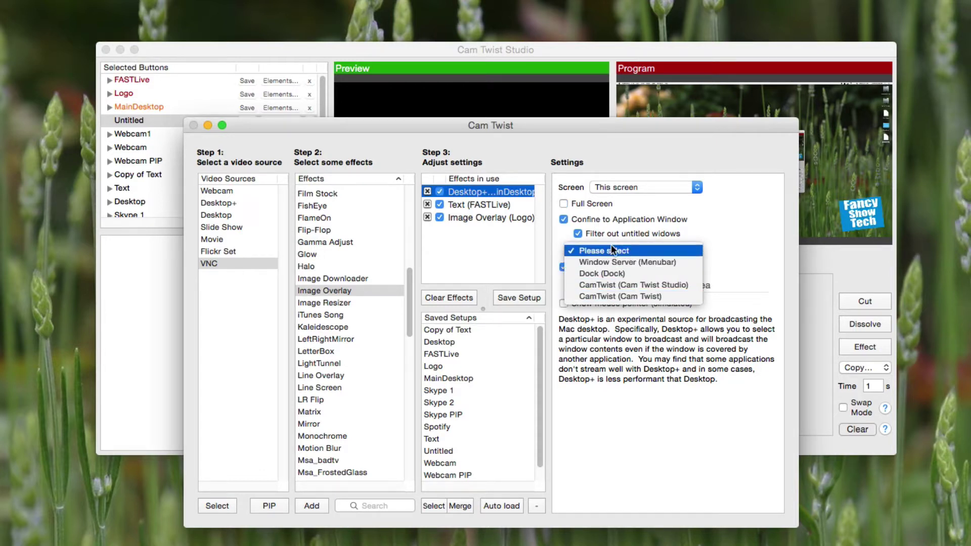
left_click(696, 232)
left_click(603, 206)
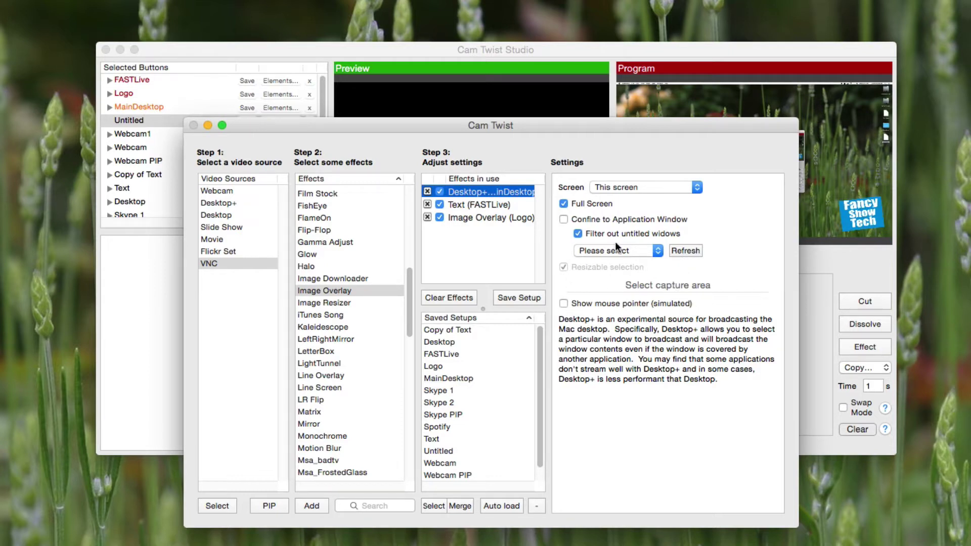
Swap MainDesktop for Webcam1 in Preview and cut the captioned webcam shot back to Program
left_click(830, 277)
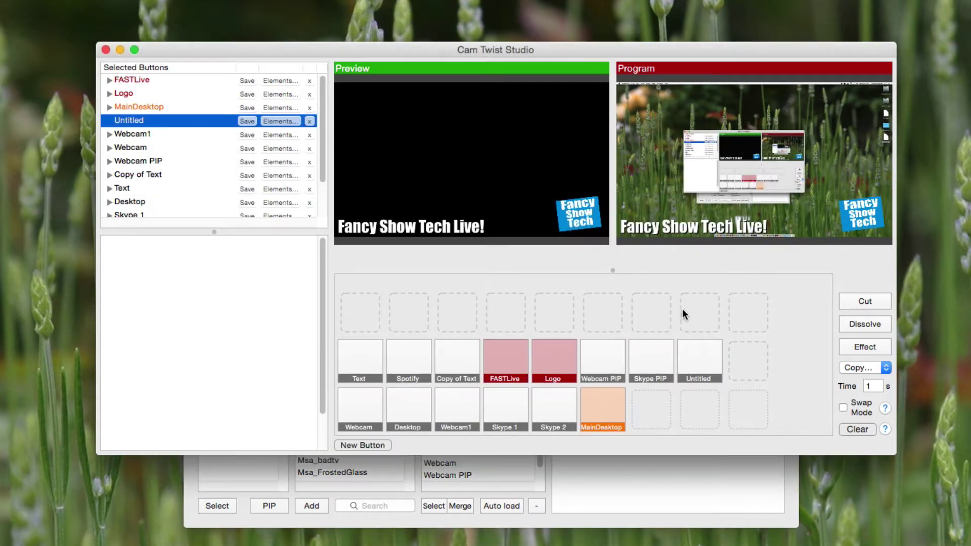
left_click(593, 408)
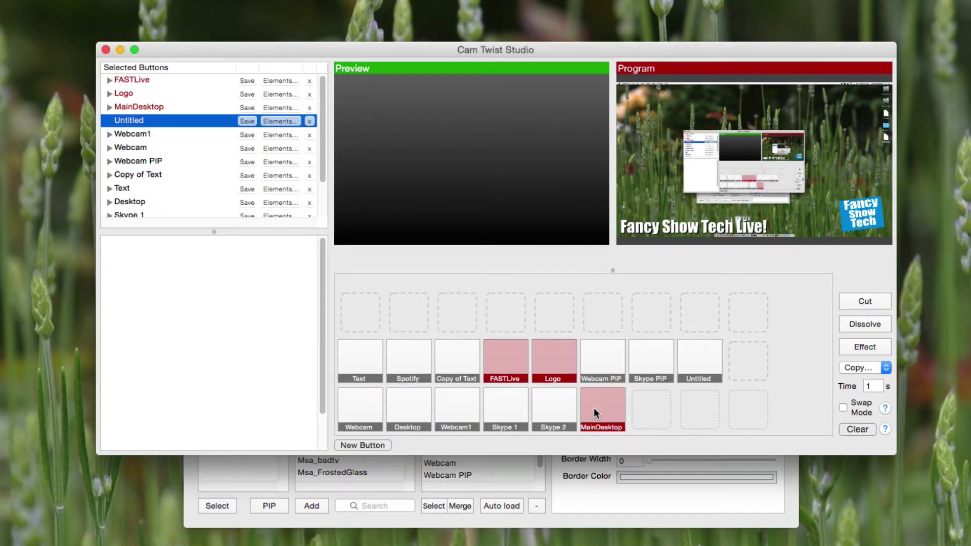
left_click(443, 408)
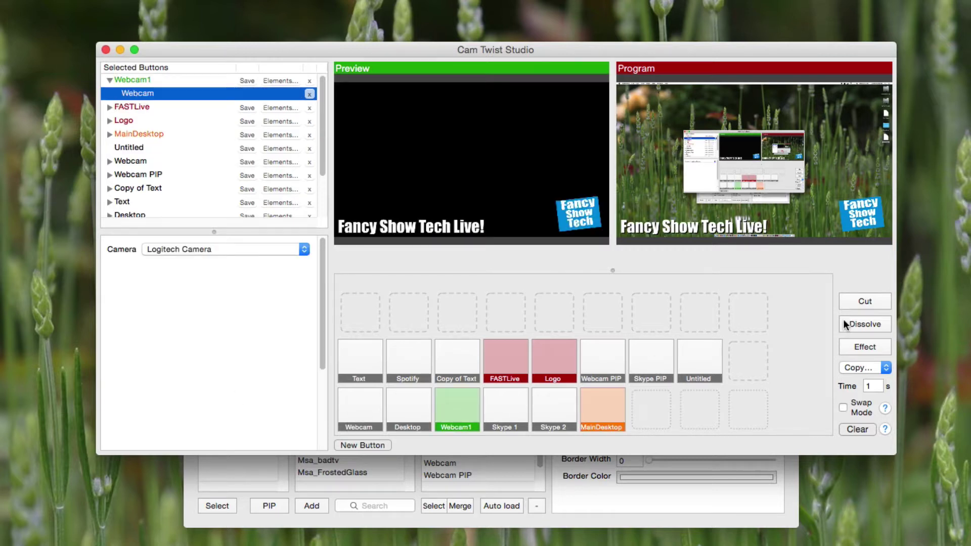
left_click(885, 301)
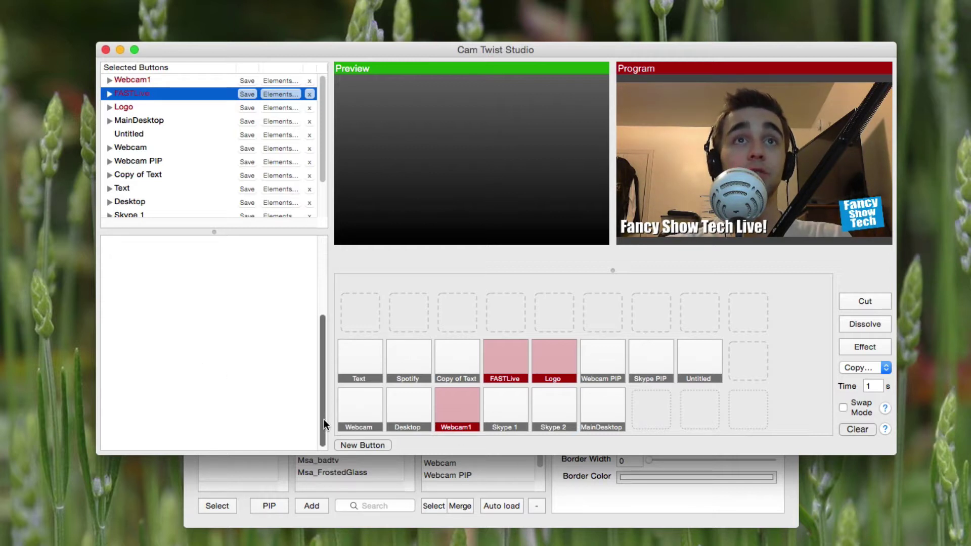
Close Studio and open Preferences on Video Devices, showing Logitech Camera forced to 1280 x 720
left_click(107, 50)
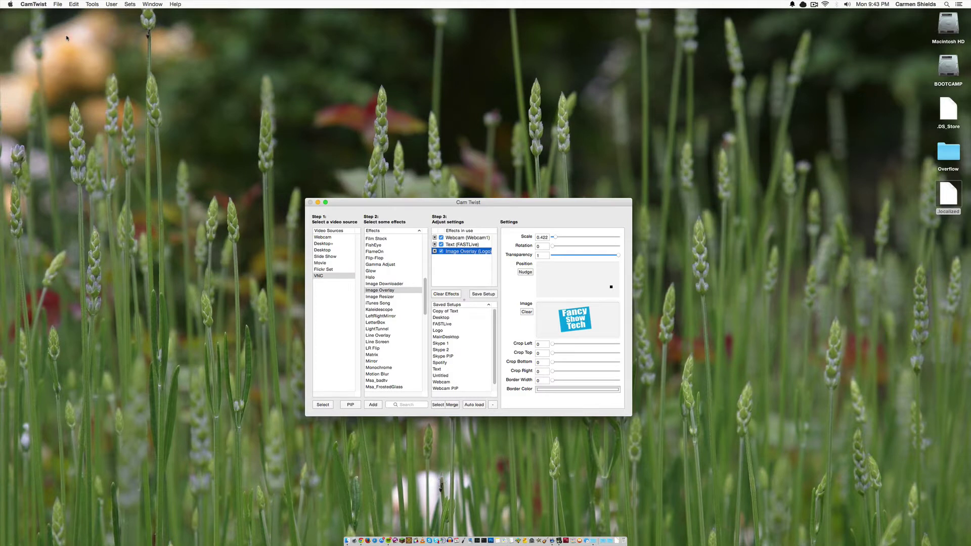
left_click(40, 5)
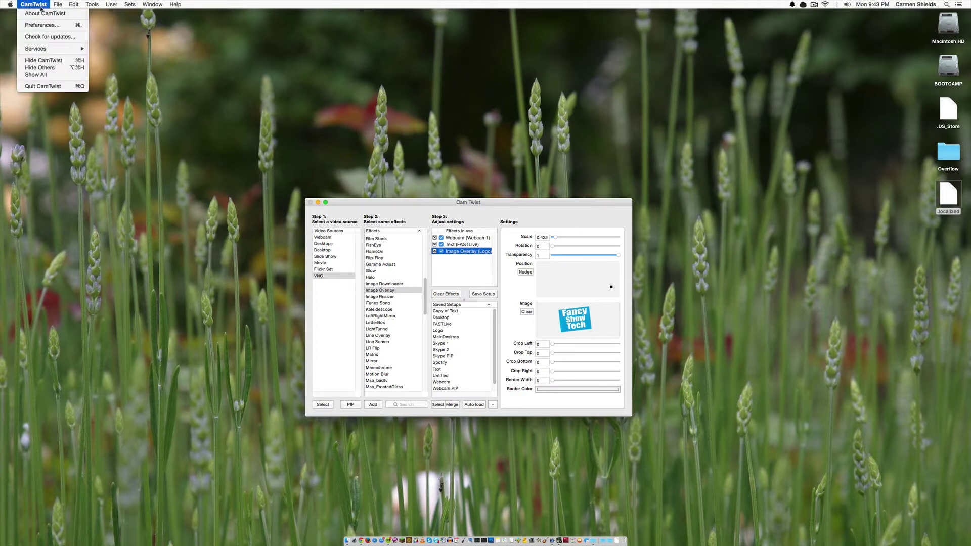
left_click(40, 26)
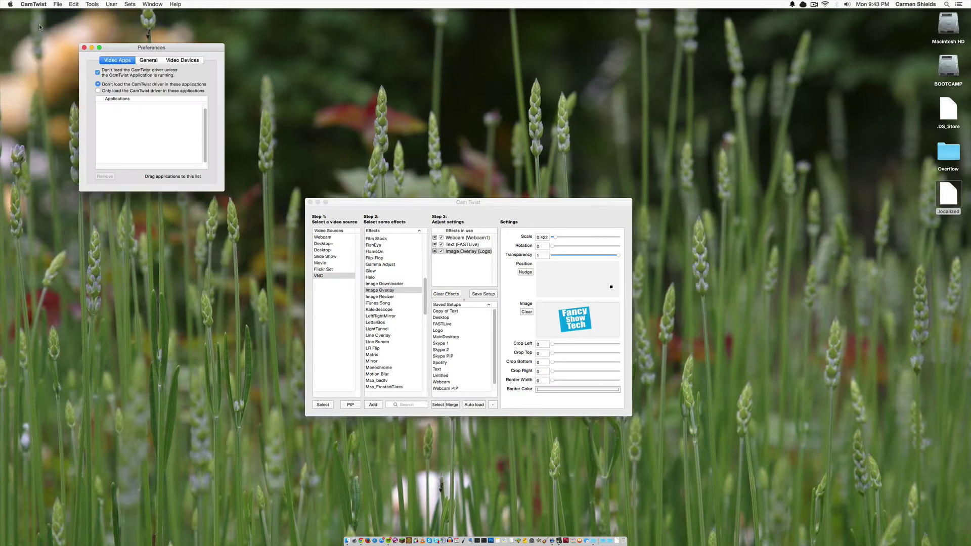
left_click_drag(124, 47, 427, 205)
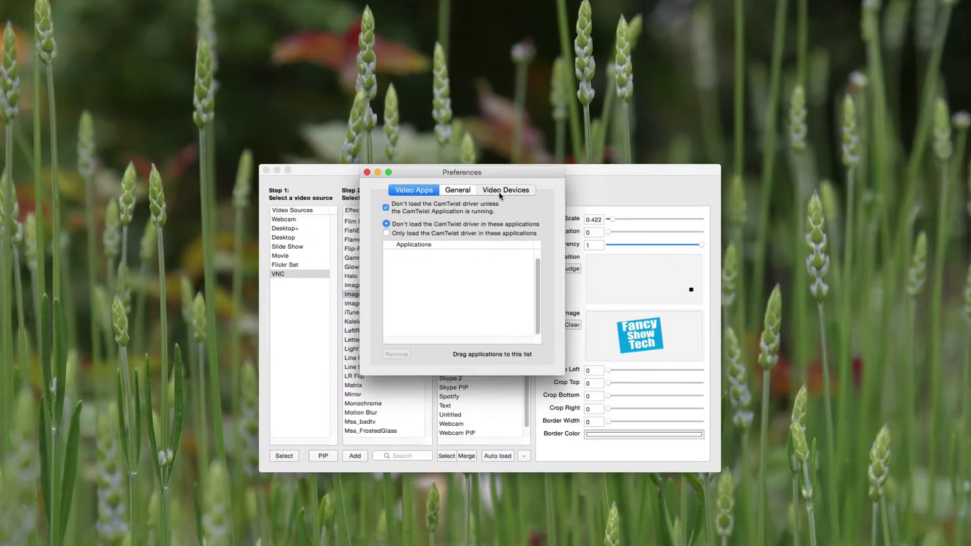
left_click(479, 217)
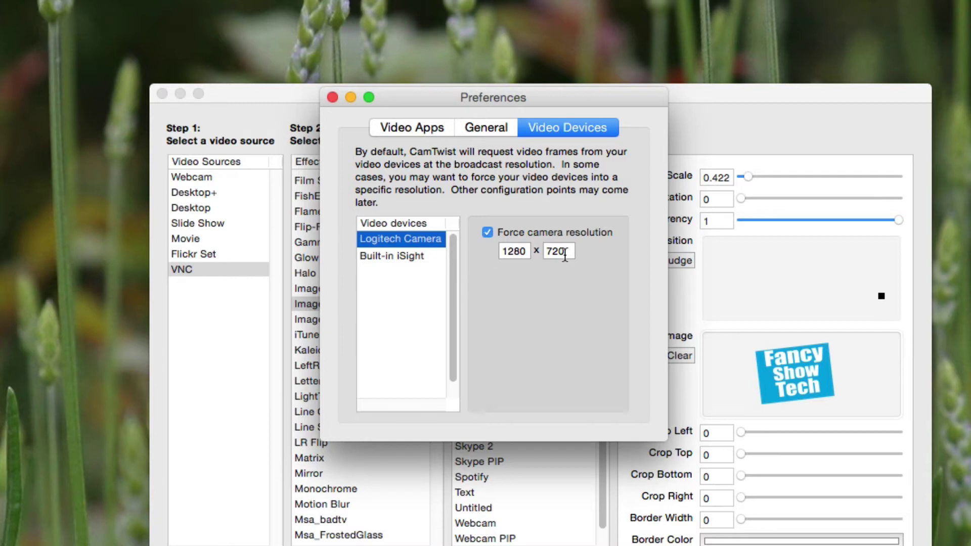
Check the General preferences, keeping frame rate at 30 and video size at 1280x720
left_click(492, 128)
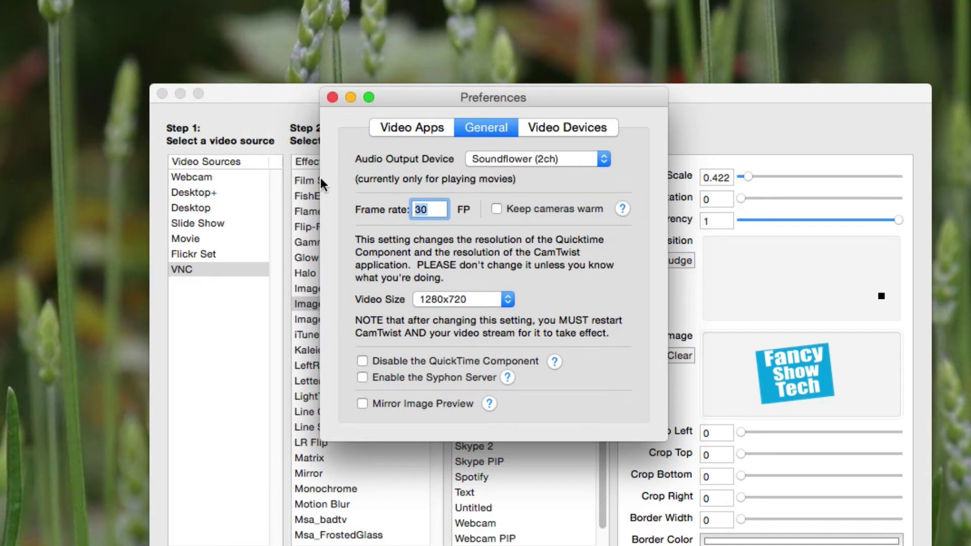
left_click(441, 211)
double_click(429, 215)
left_click(485, 299)
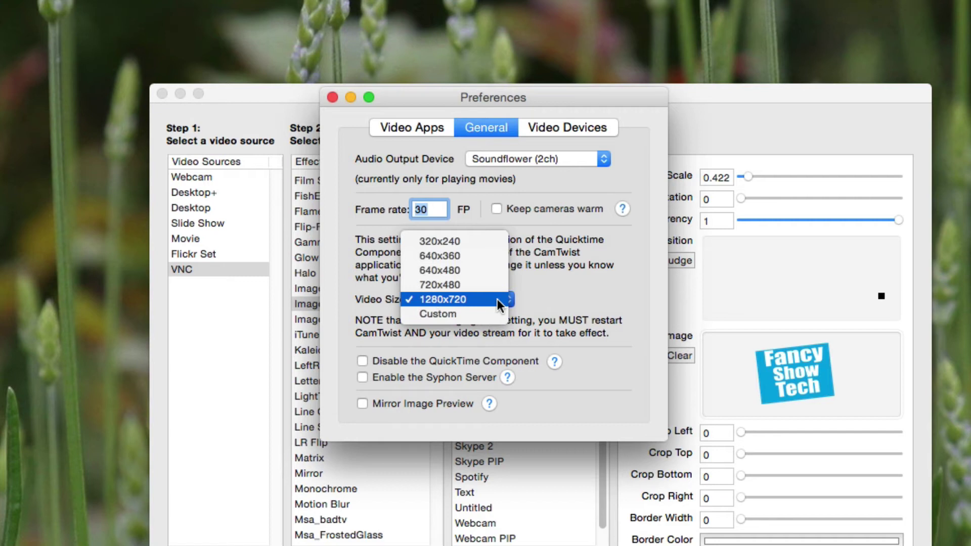
left_click(545, 298)
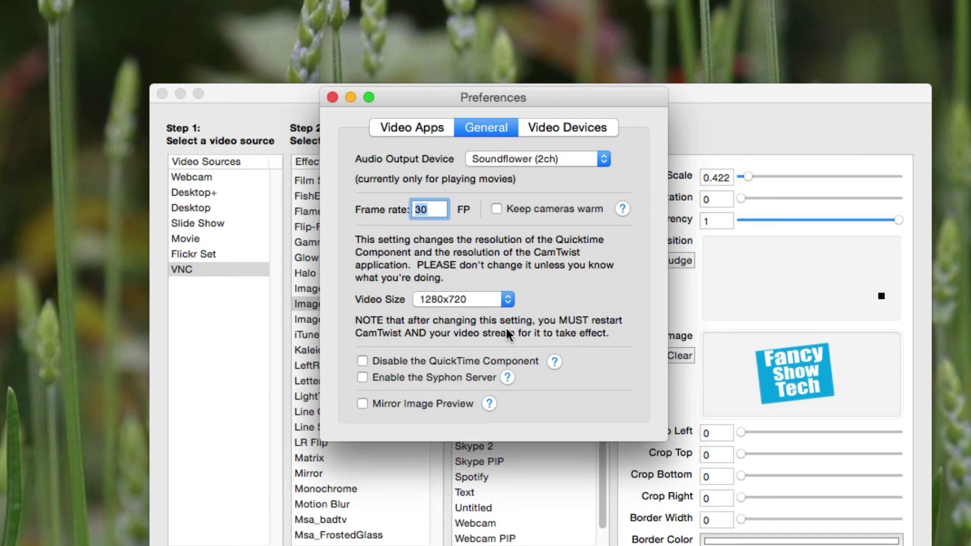
left_click(597, 124)
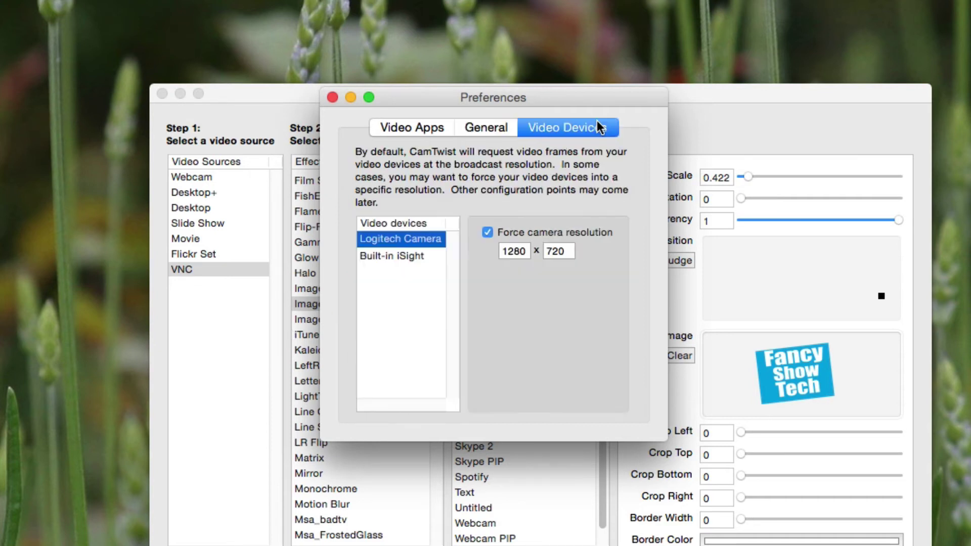
View the video app driver options, then close the Preferences window
left_click(426, 129)
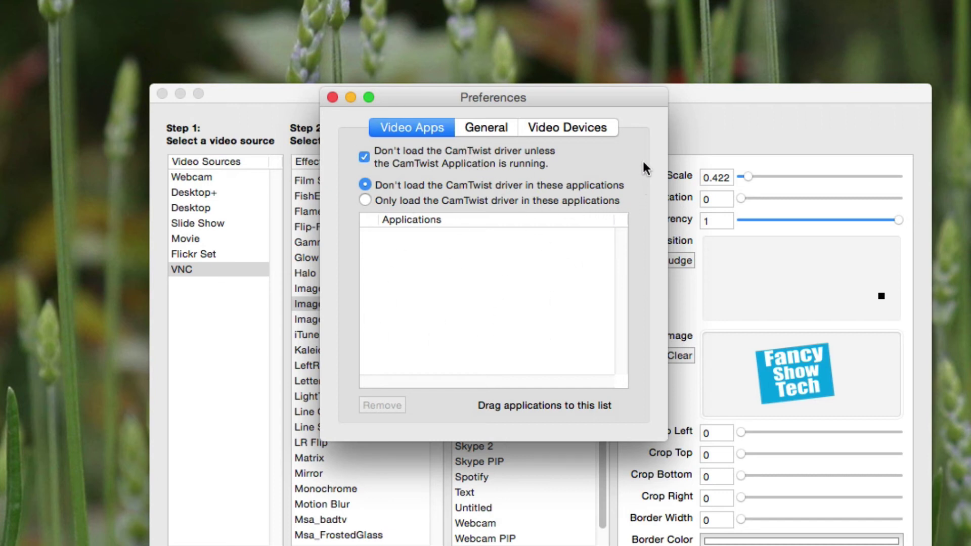
left_click(333, 96)
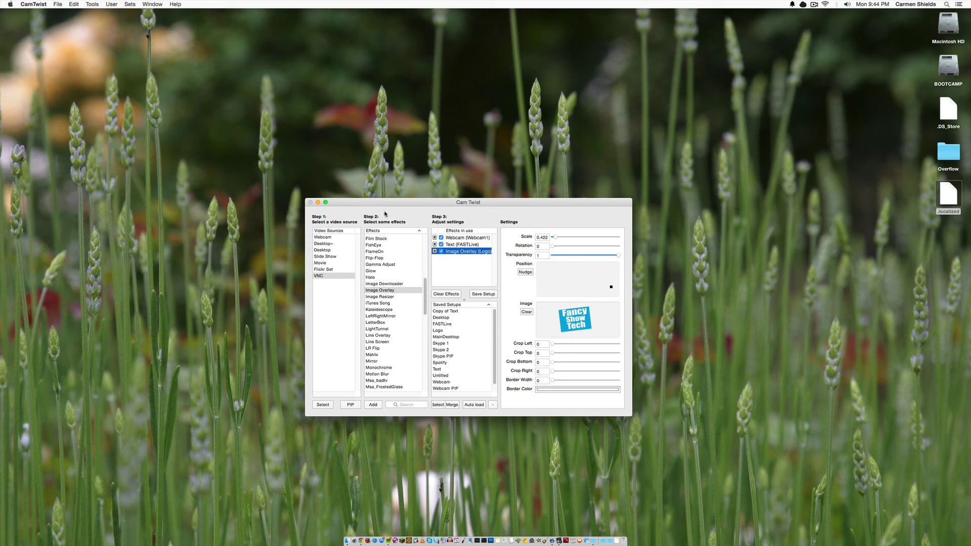
mouse_move(395, 203)
left_mouse_down()
mouse_move(425, 201)
mouse_move(392, 204)
left_mouse_up()
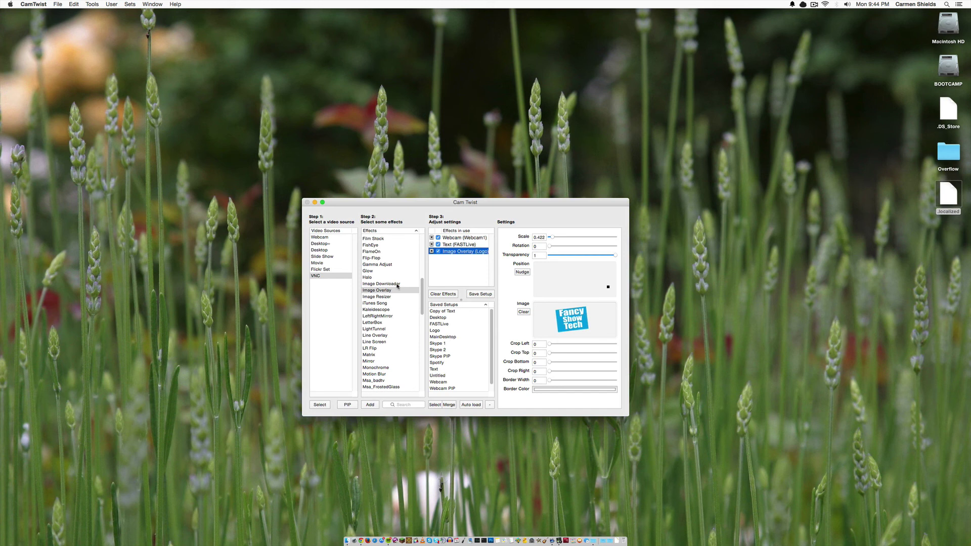
scroll(400, 286, "up", 2)
scroll(409, 287, "up", 8)
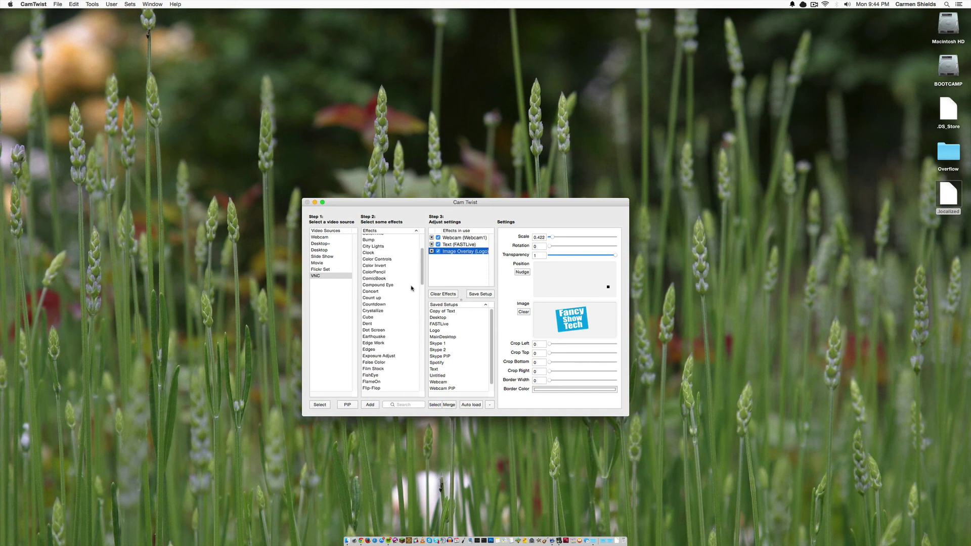